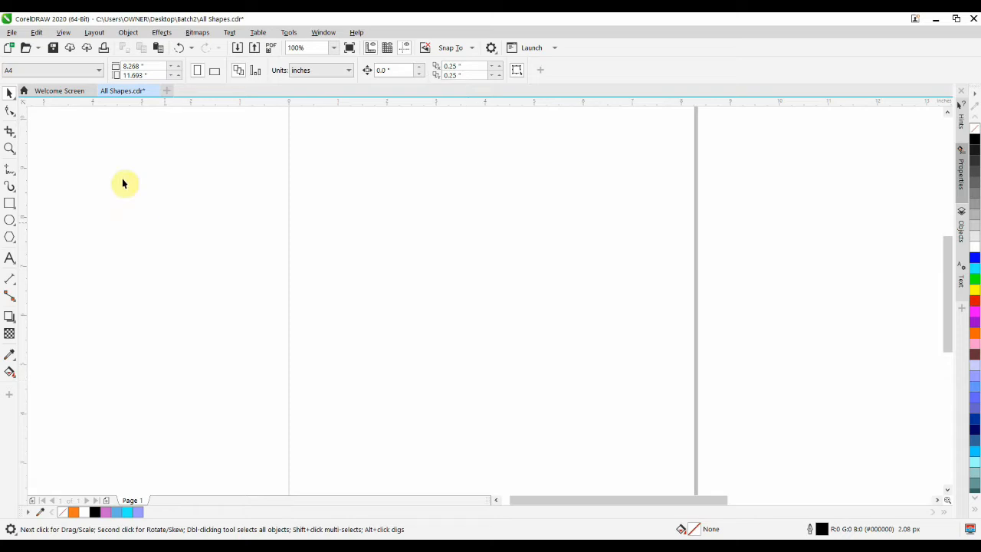
# - Activate the Attract and Repel tool and choose its Repel mode
pyautogui.click(12, 119)
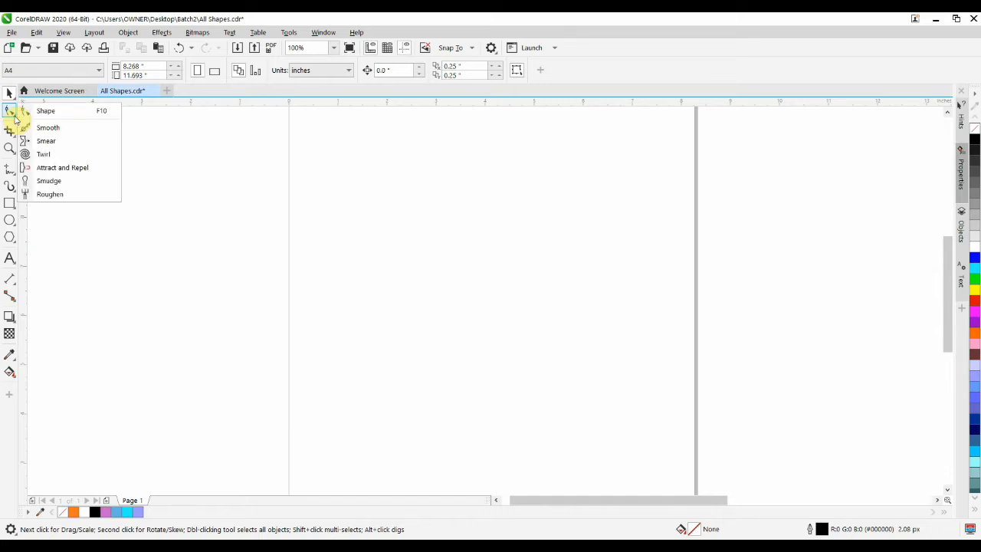
pyautogui.click(91, 175)
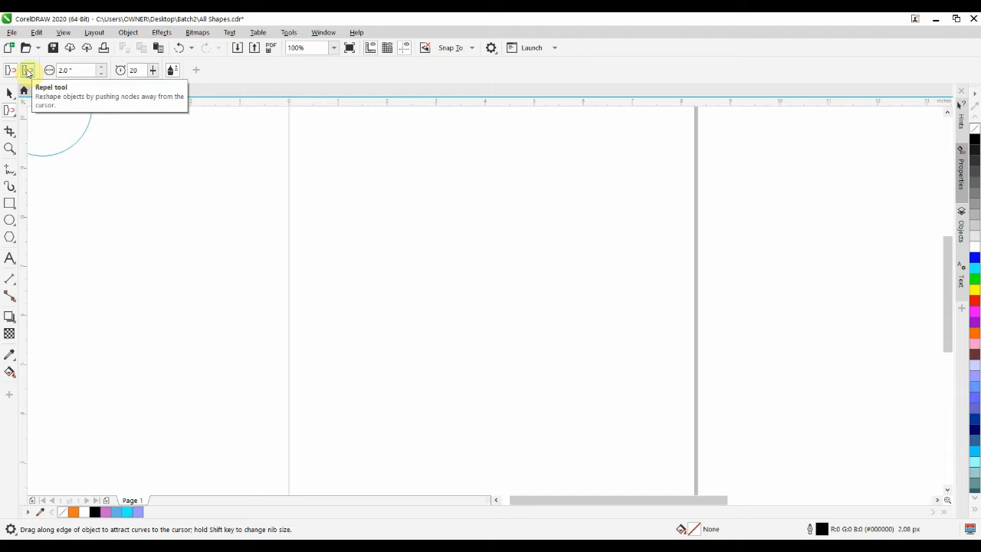
pyautogui.click(27, 70)
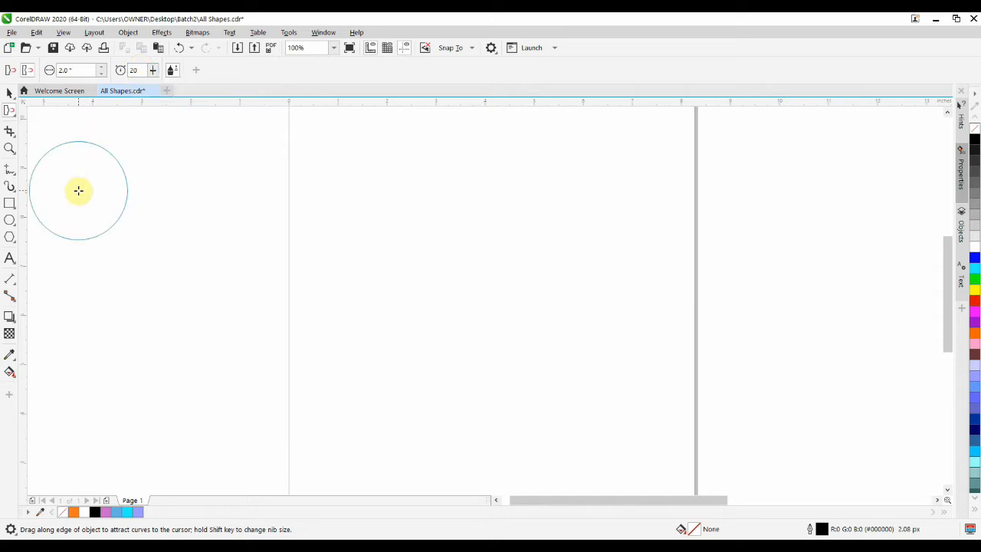
# - Draw a circle about 4.99 inches in diameter on the page and place horizontal and vertical guidelines through its centre
pyautogui.click(10, 220)
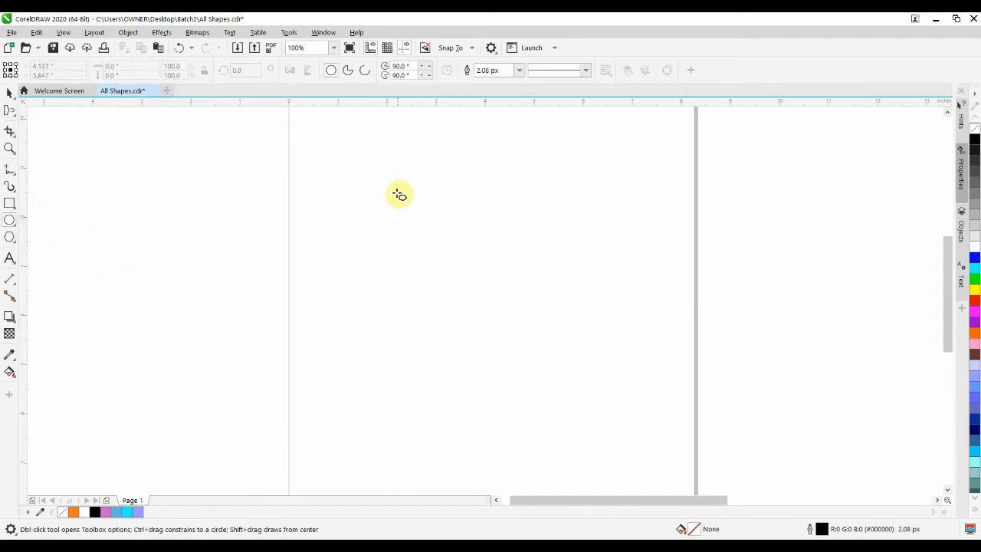
pyautogui.moveTo(395, 191); pyautogui.dragTo(637, 435)
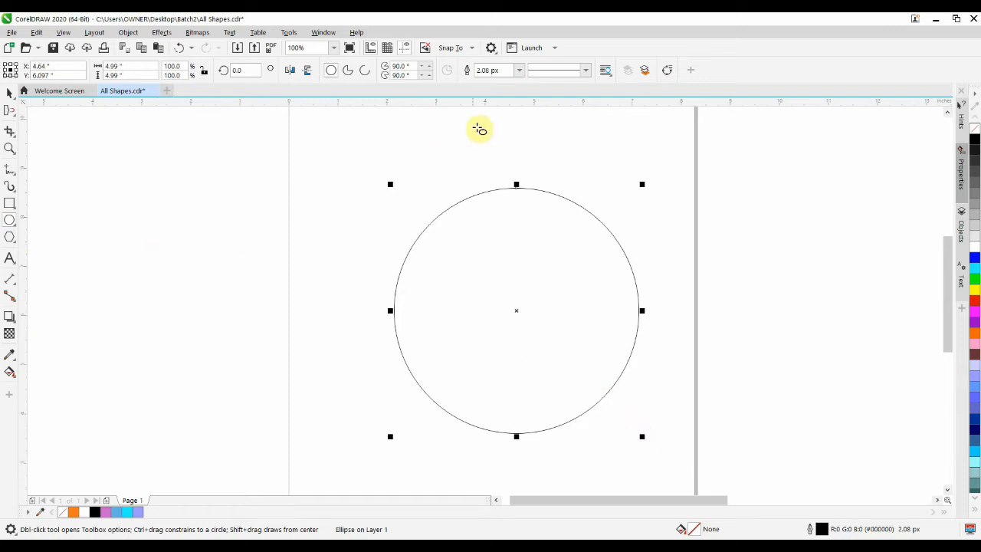
pyautogui.moveTo(504, 105); pyautogui.dragTo(517, 312)
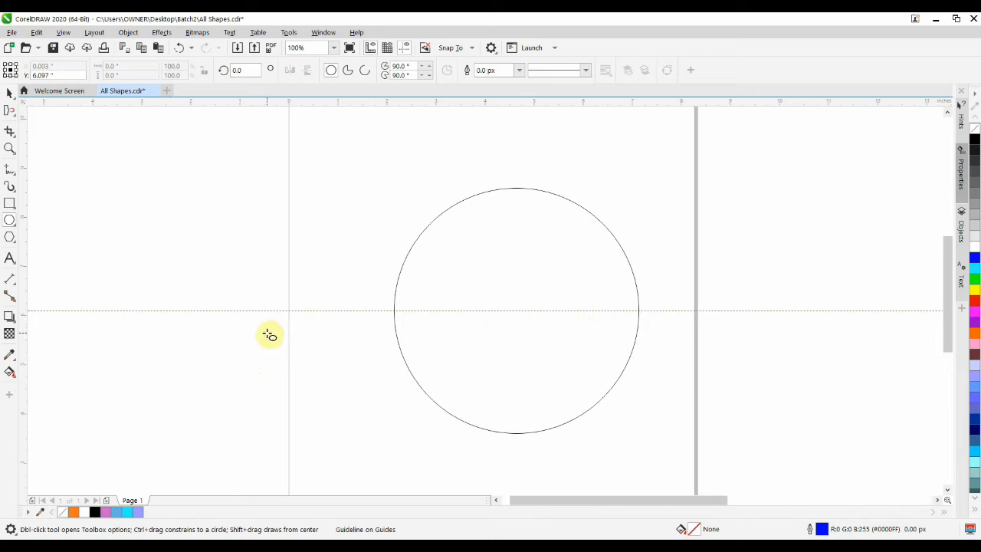
pyautogui.moveTo(23, 321); pyautogui.dragTo(265, 334)
pyautogui.moveTo(333, 330); pyautogui.dragTo(518, 312)
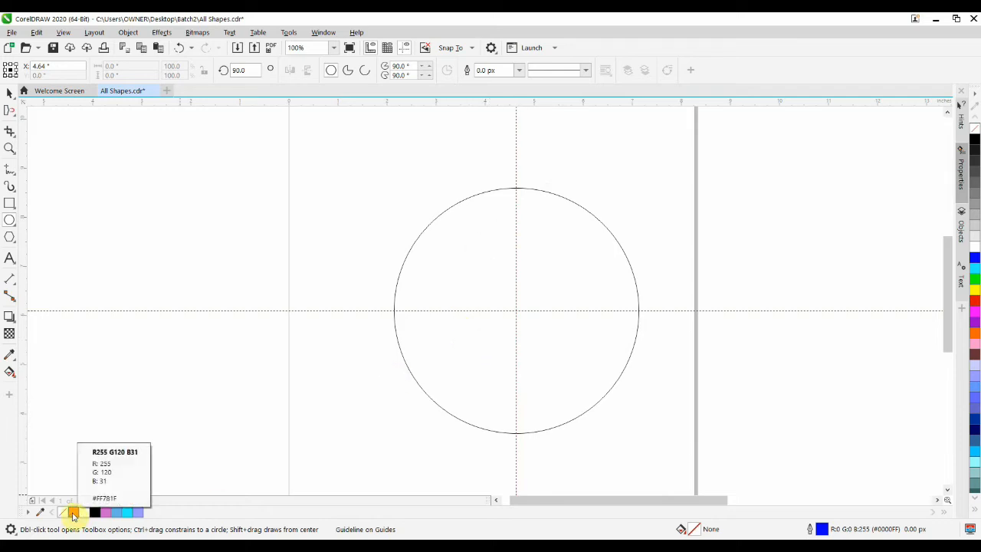
# - Fill the circle with the orange R255 G120 B31
pyautogui.click(398, 287)
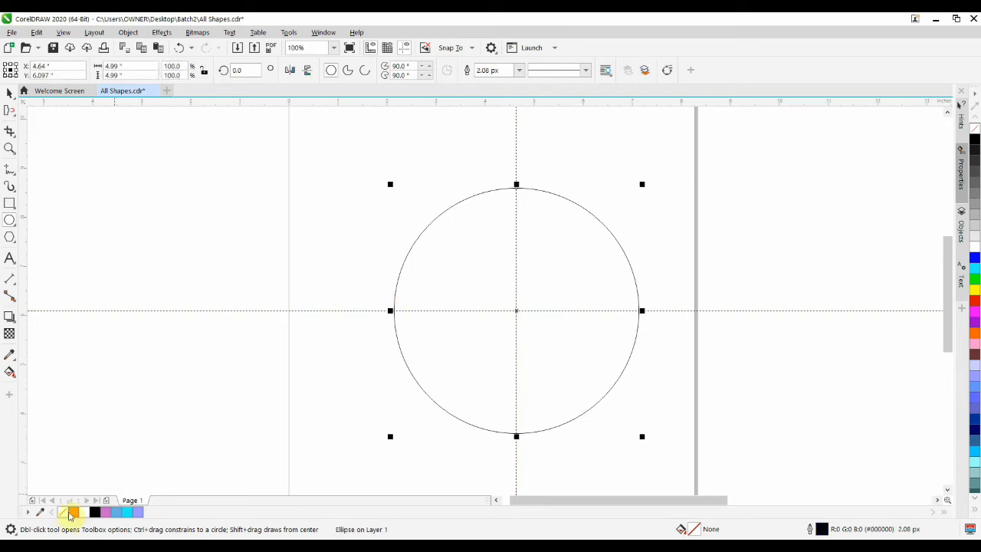
pyautogui.click(73, 514)
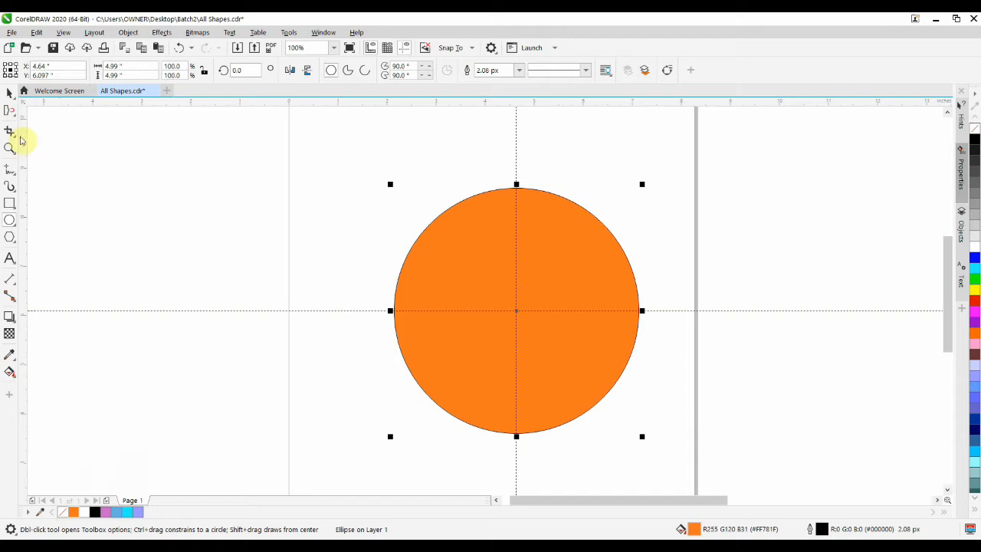
# - Attract the circle's upper right and upper left edges outward into square corners, using a 5-inch nib
pyautogui.click(9, 113)
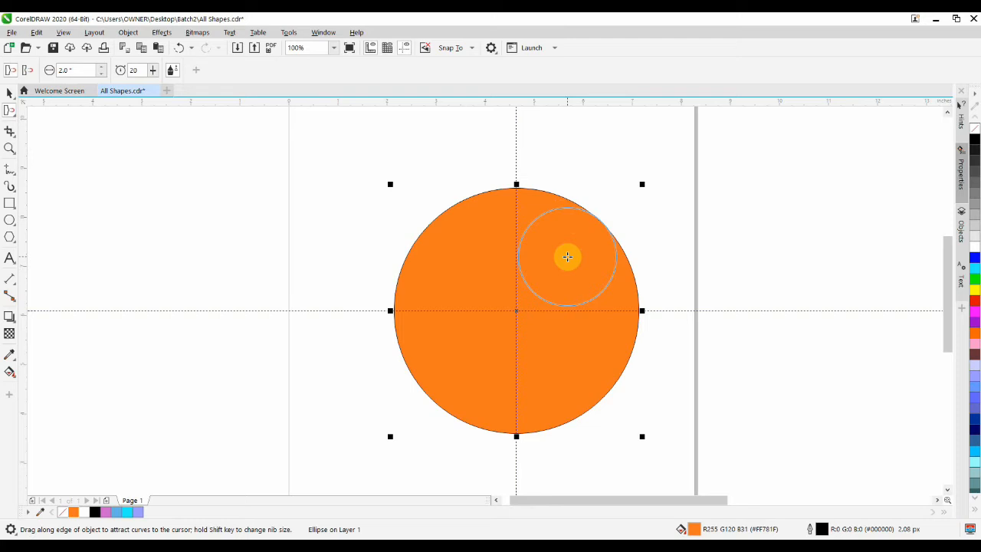
pyautogui.doubleClick(79, 72)
pyautogui.write('5')
pyautogui.press('Return')
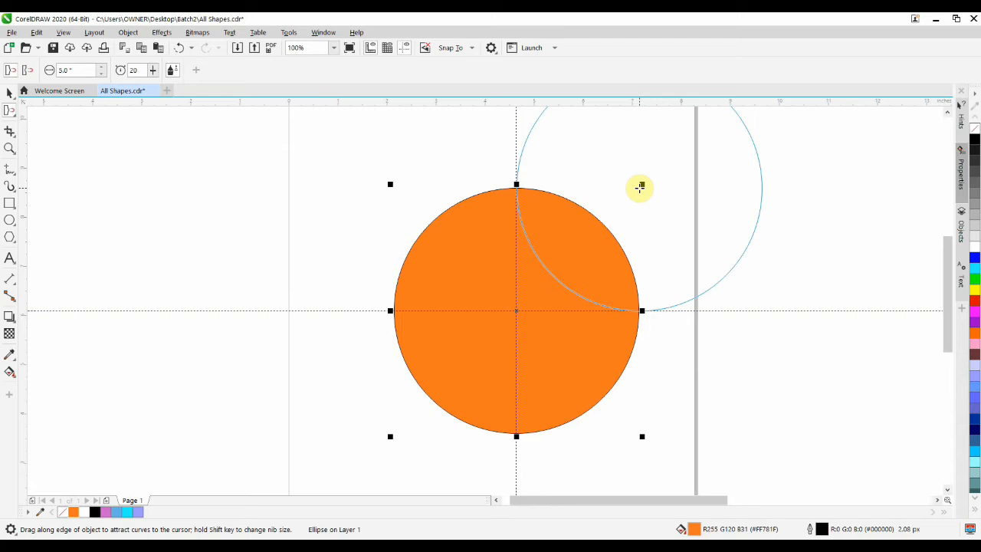
pyautogui.moveTo(640, 187); pyautogui.dragTo(639, 187)
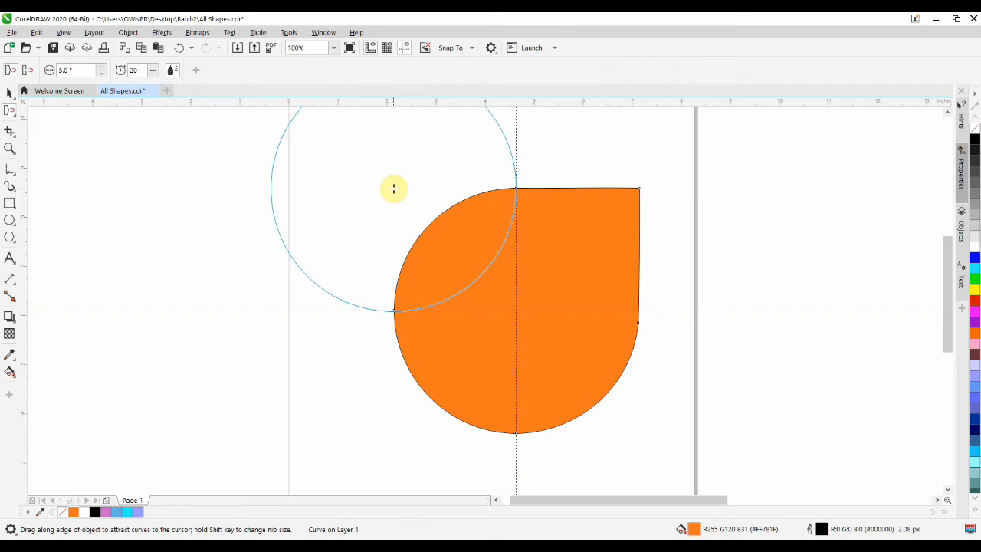
pyautogui.moveTo(393, 188); pyautogui.dragTo(392, 188)
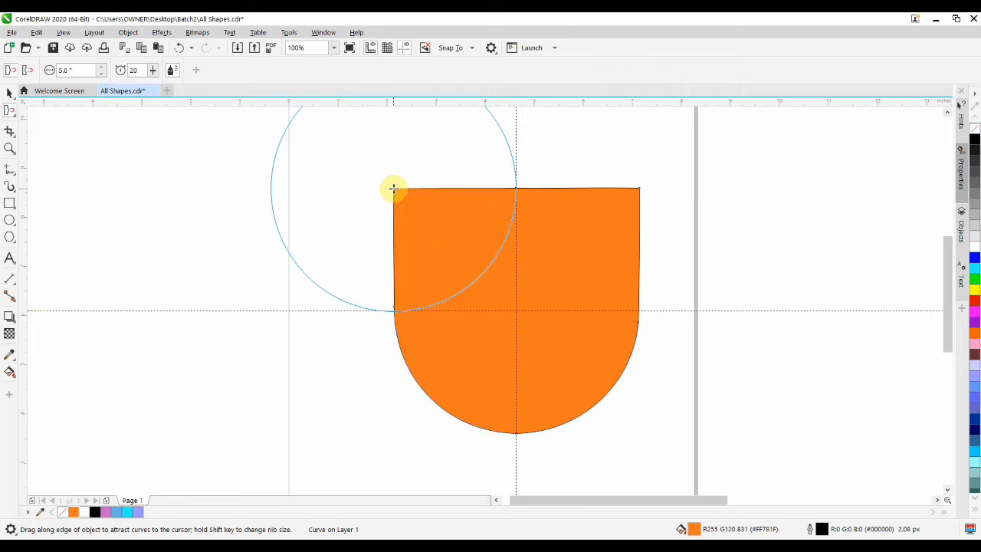
# - Repel the middle of the orange shape's upper edge downward along the vertical guideline, forming a concave curve between two ears
pyautogui.click(28, 71)
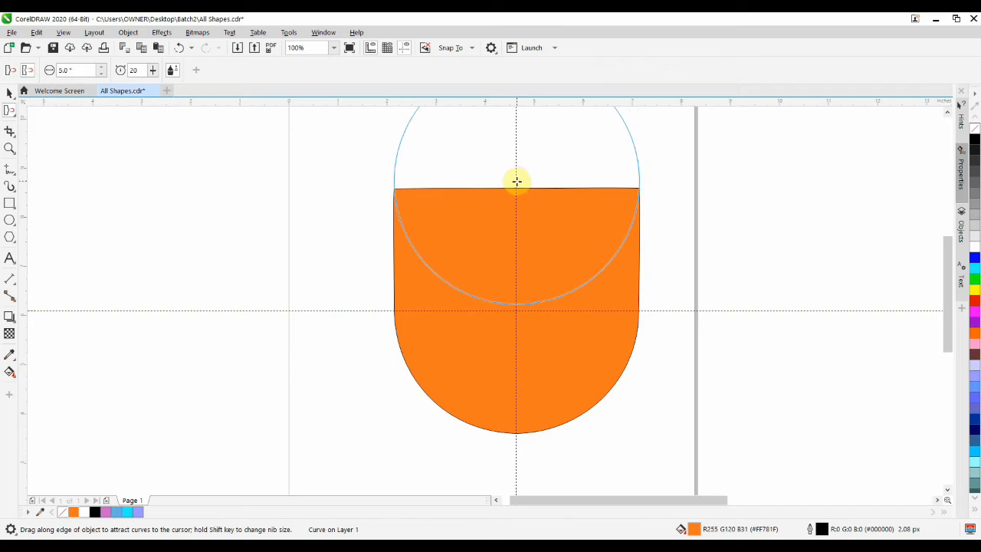
pyautogui.moveTo(516, 181); pyautogui.dragTo(516, 180)
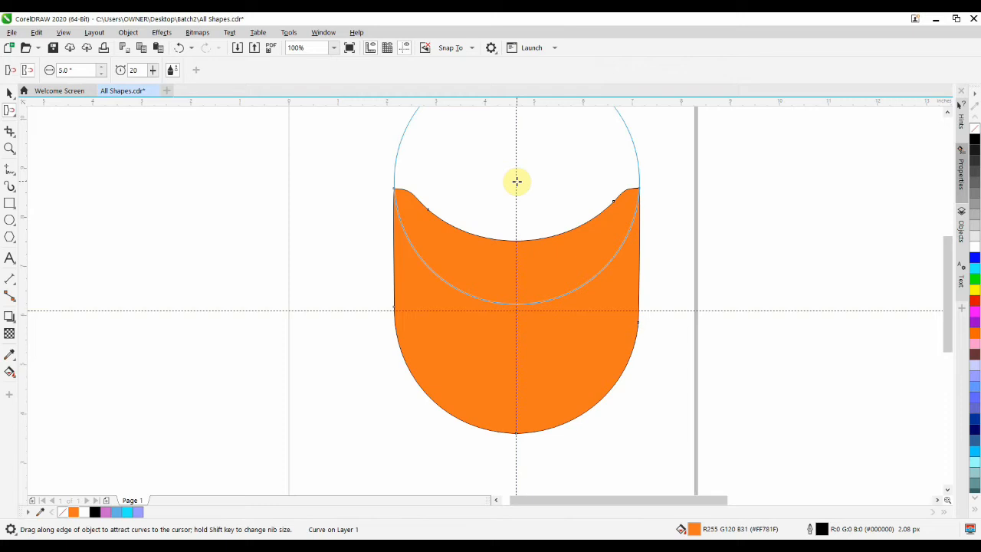
pyautogui.hotkey('ctrl', 'z')
pyautogui.moveTo(517, 181); pyautogui.dragTo(517, 181)
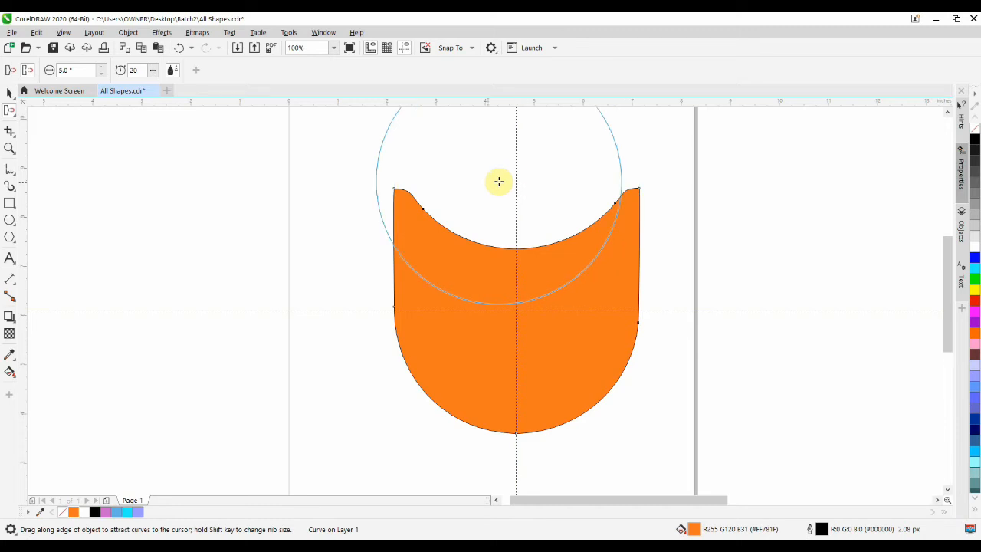
# - Draw a white-filled ellipse about 0.344 by 0.604 inches as the left eye, just above the horizontal guideline
pyautogui.click(10, 221)
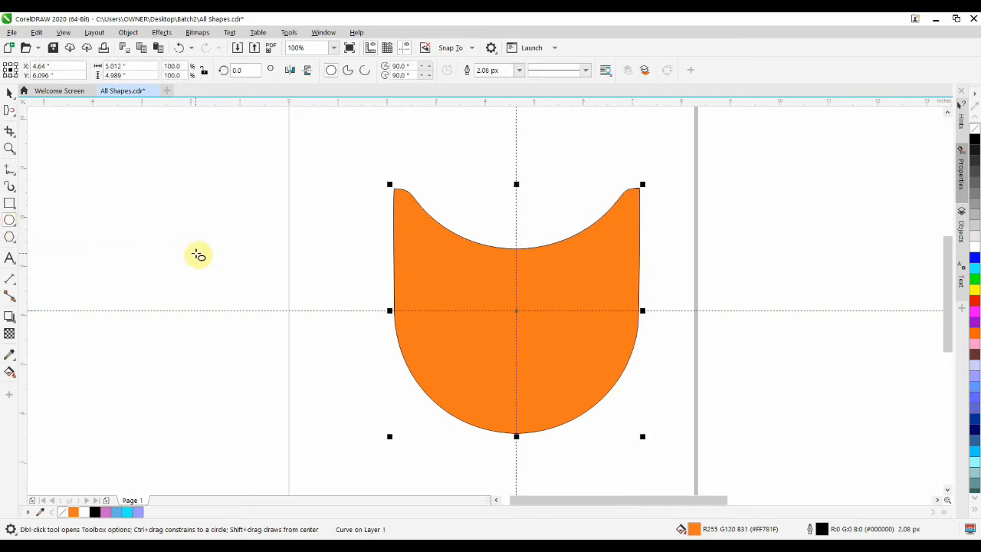
pyautogui.click(325, 240)
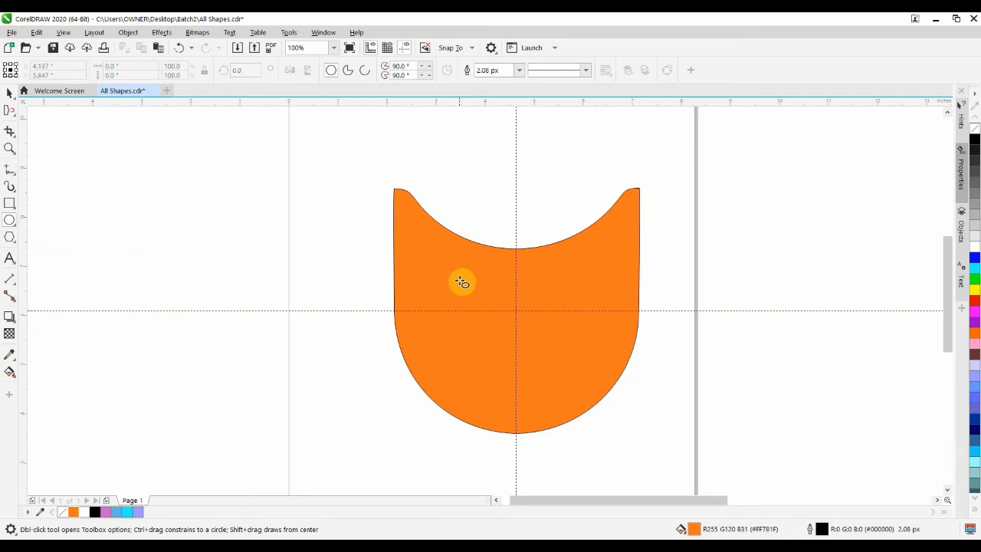
pyautogui.moveTo(461, 282); pyautogui.dragTo(478, 312)
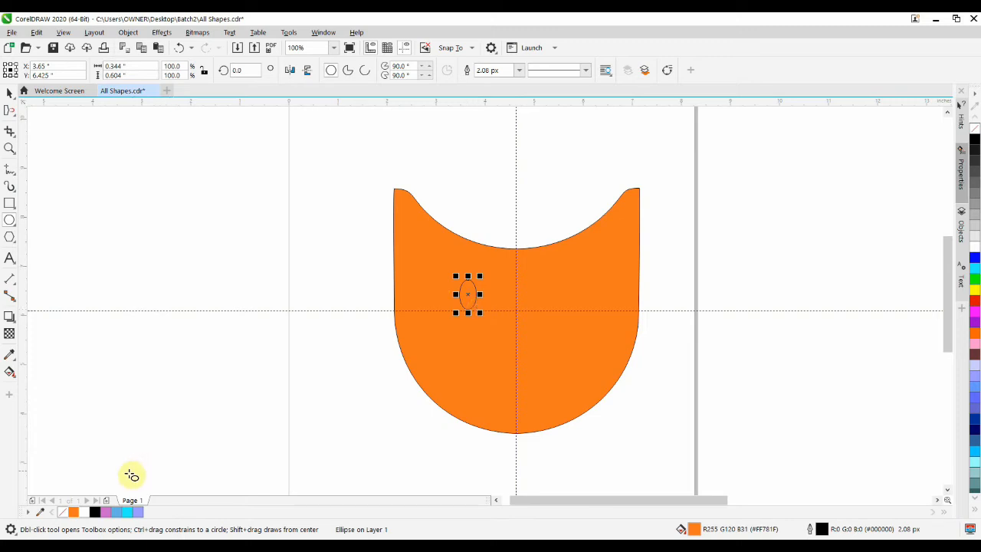
pyautogui.click(84, 512)
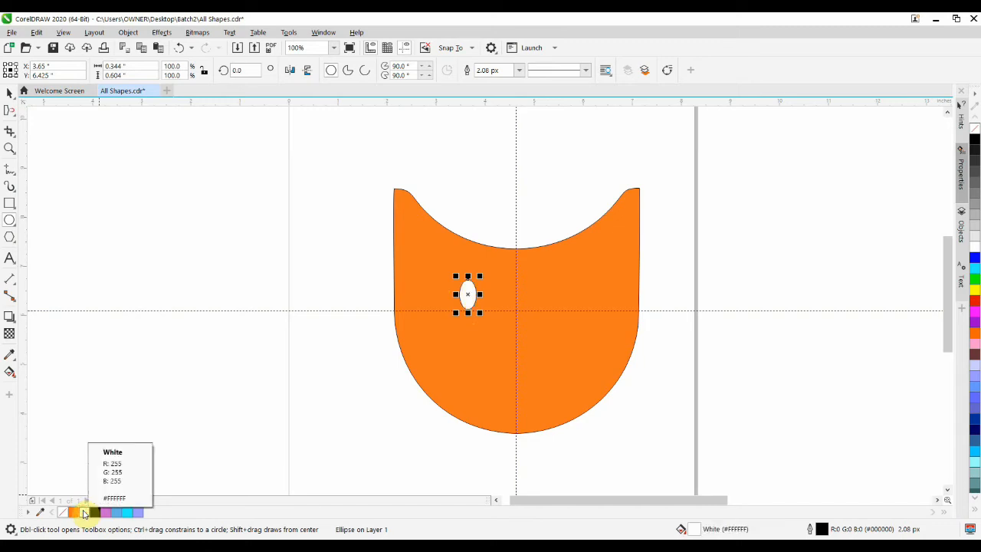
pyautogui.click(302, 263)
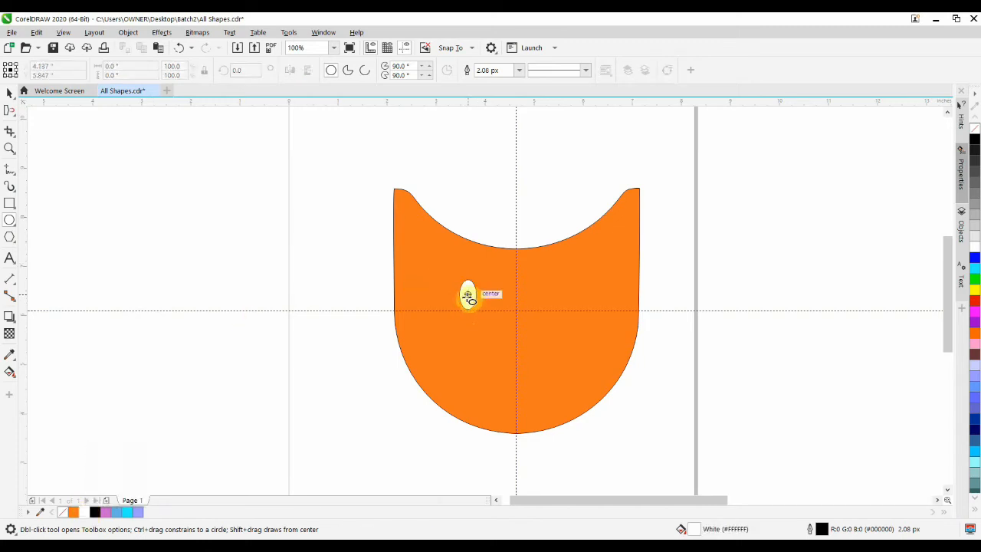
# - Draw a black-filled pupil ellipse about 0.13 by 0.323 inches and position it in the lower right part of the left eye
pyautogui.moveTo(468, 296); pyautogui.dragTo(476, 311)
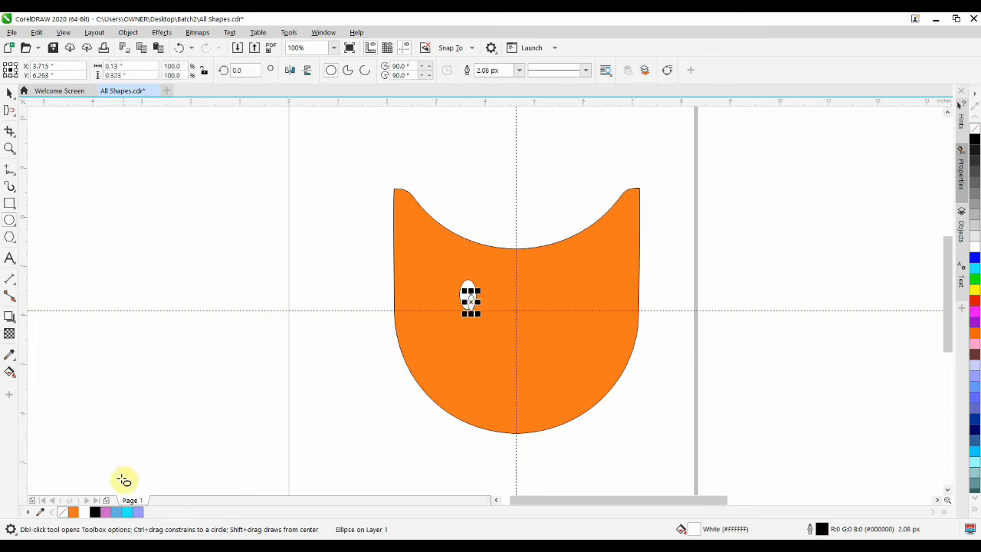
pyautogui.click(95, 514)
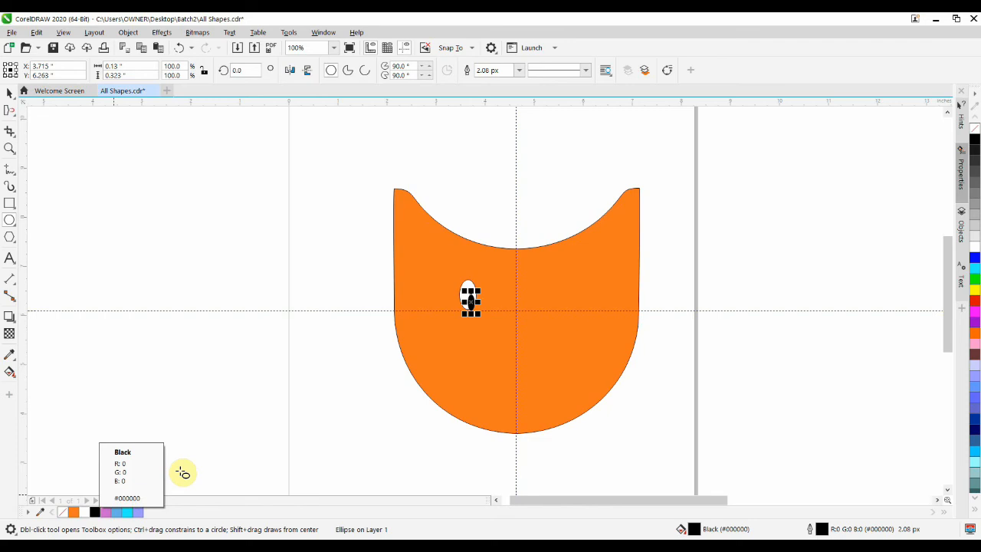
pyautogui.scroll(4, 473, 306)
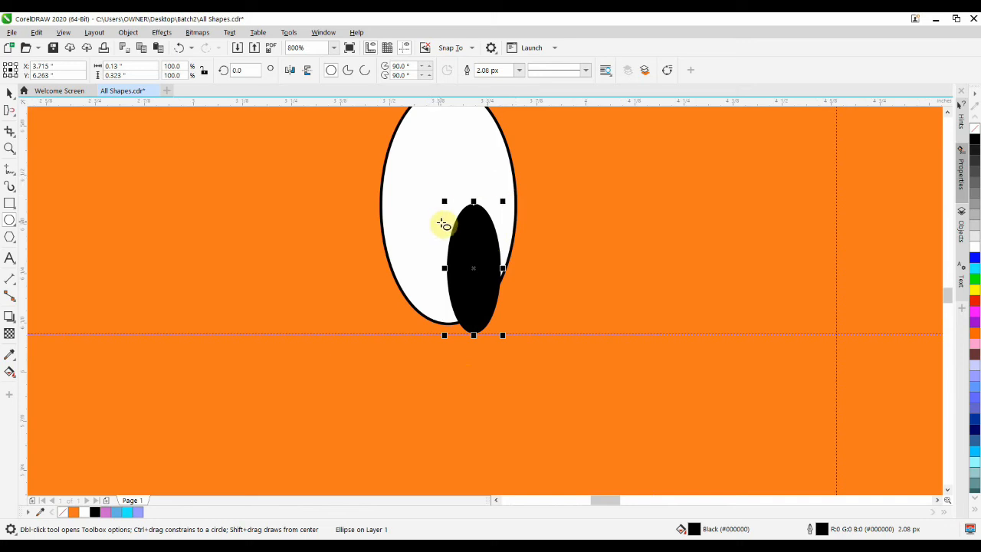
pyautogui.moveTo(473, 271); pyautogui.dragTo(468, 249)
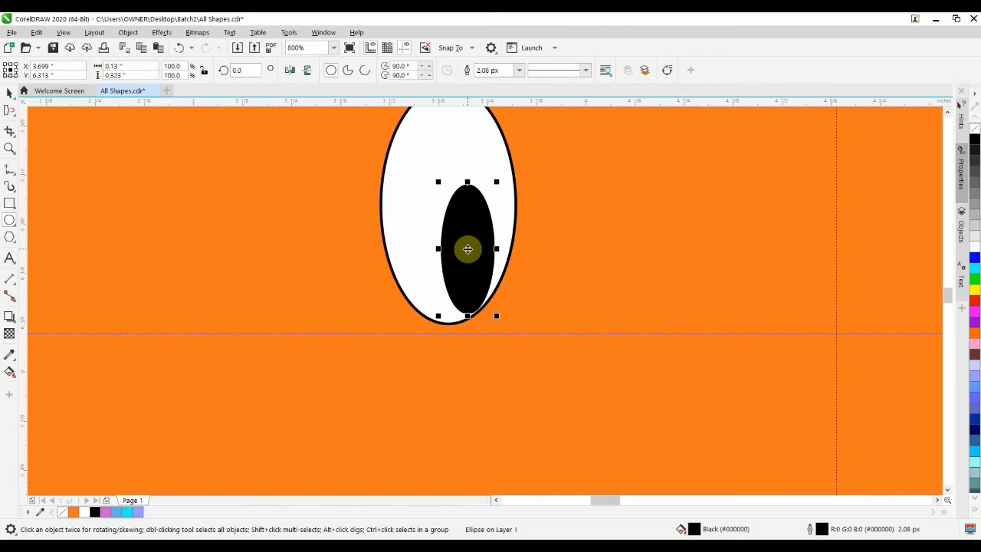
pyautogui.moveTo(468, 250); pyautogui.dragTo(468, 252)
# - Copy the white eye ellipse to the right of the vertical guideline, level with the left eye
pyautogui.scroll(-2, 469, 253)
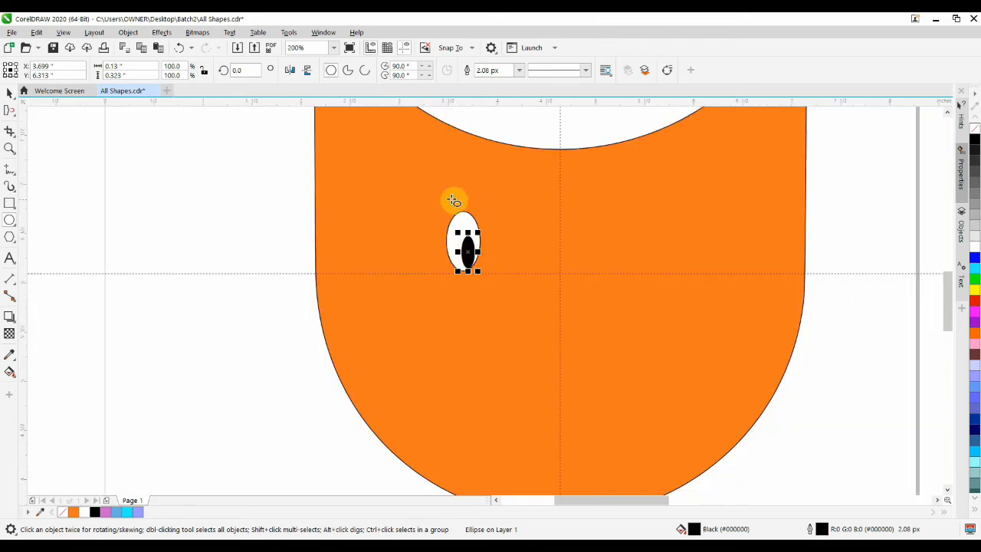
pyautogui.click(467, 220)
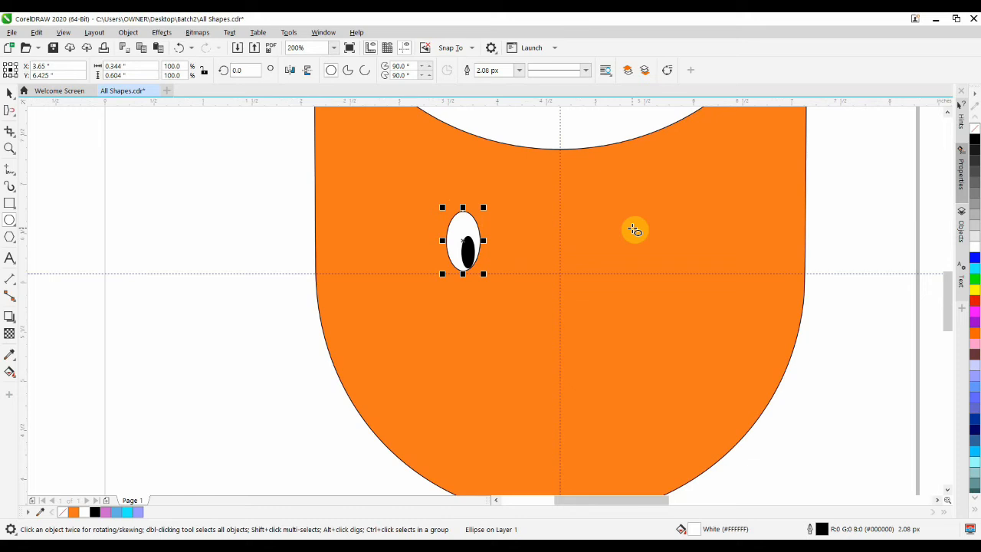
pyautogui.hotkey('shift', 'pageup')
pyautogui.moveTo(462, 241); pyautogui.dragTo(635, 241)
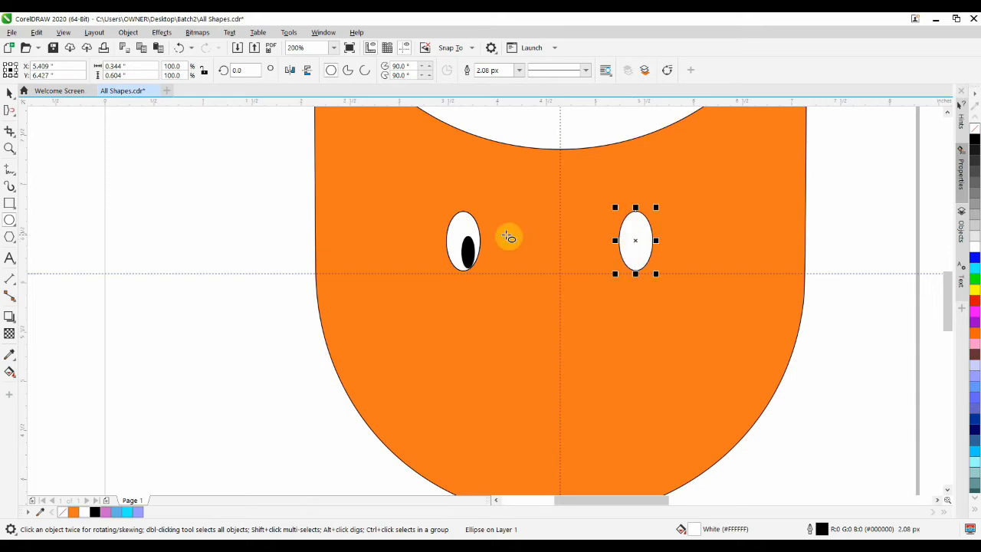
# - Copy the black pupil into the lower left part of the right eye, level with the original pupil
pyautogui.click(468, 252)
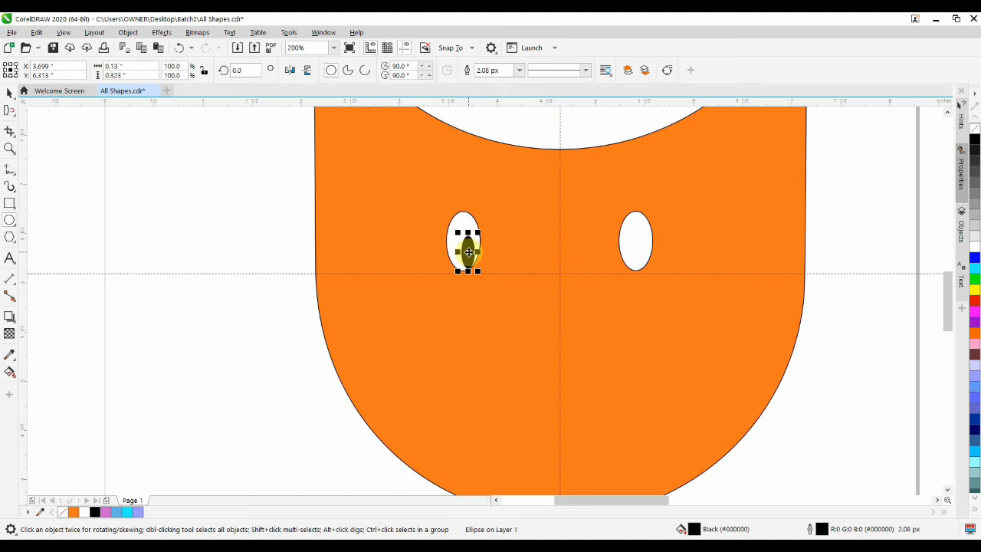
pyautogui.hotkey('ctrl', 'v')
pyautogui.moveTo(468, 252); pyautogui.dragTo(630, 252)
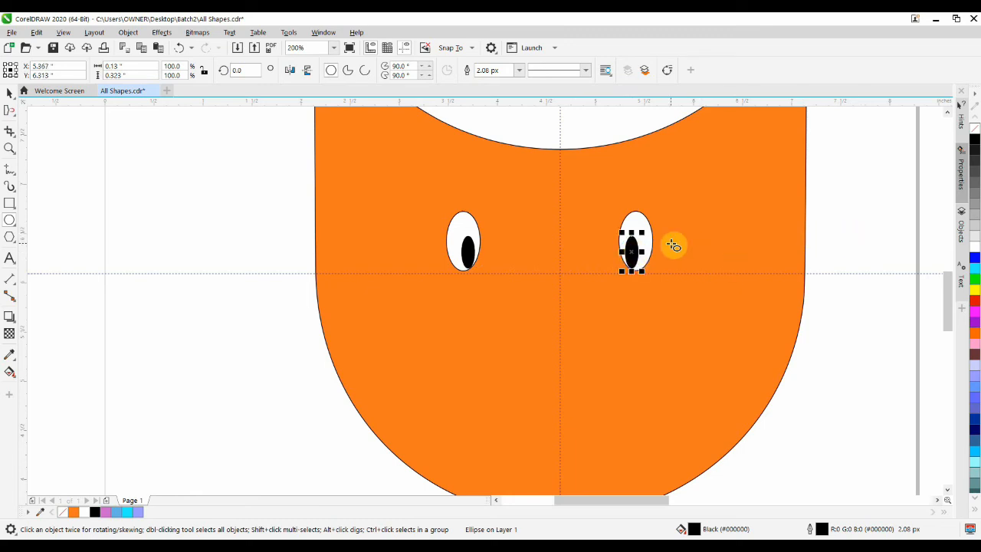
pyautogui.scroll(-2, 672, 246)
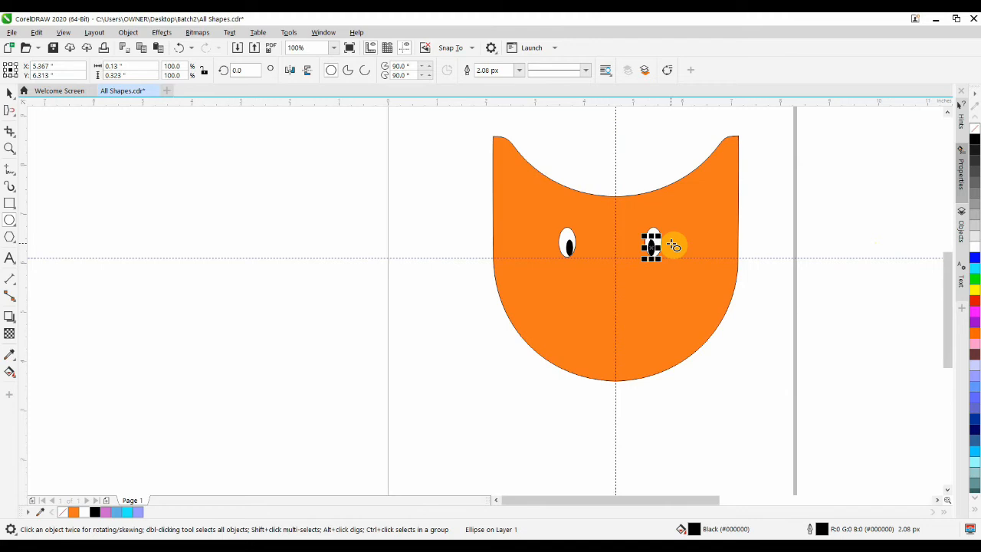
pyautogui.click(407, 253)
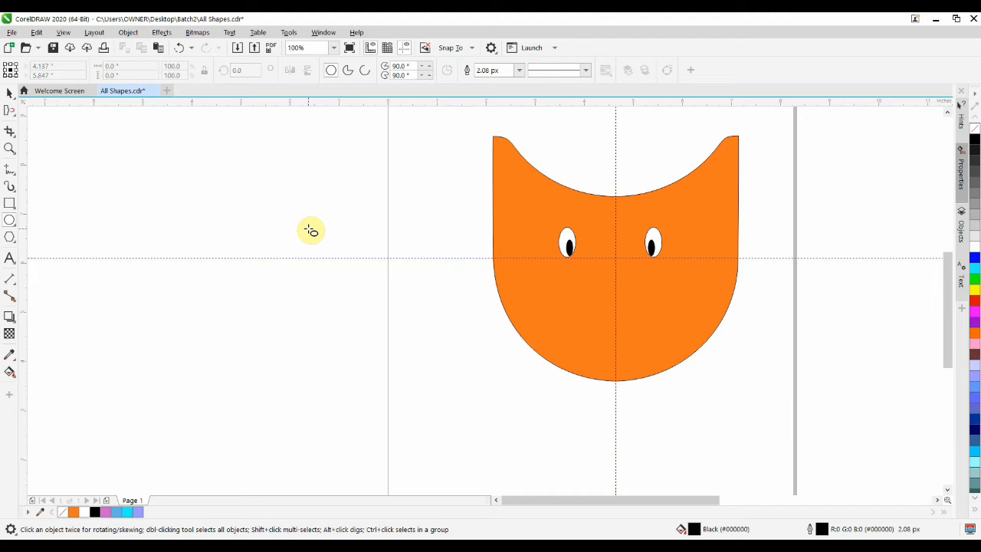
# - Draw a black nose ellipse about 0.49 by 0.219 inches and place it below and between the eyes at the vertical guideline
pyautogui.moveTo(248, 201); pyautogui.dragTo(273, 208)
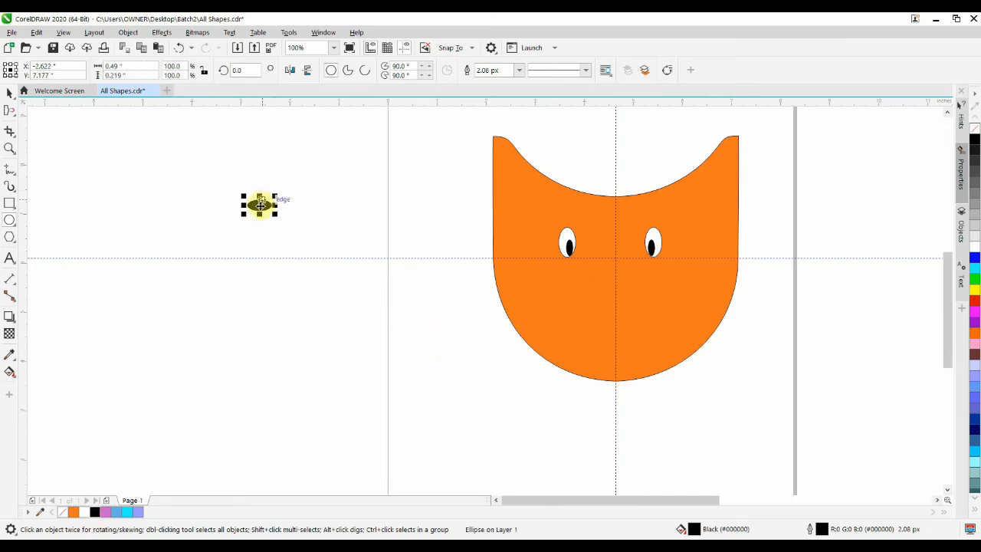
pyautogui.click(261, 205)
pyautogui.moveTo(259, 205); pyautogui.dragTo(613, 281)
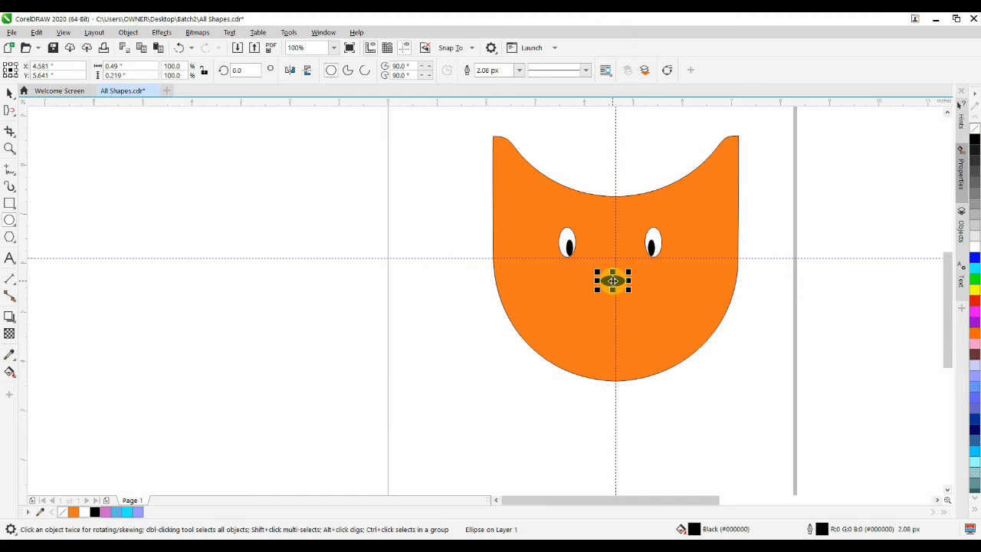
pyautogui.click(207, 177)
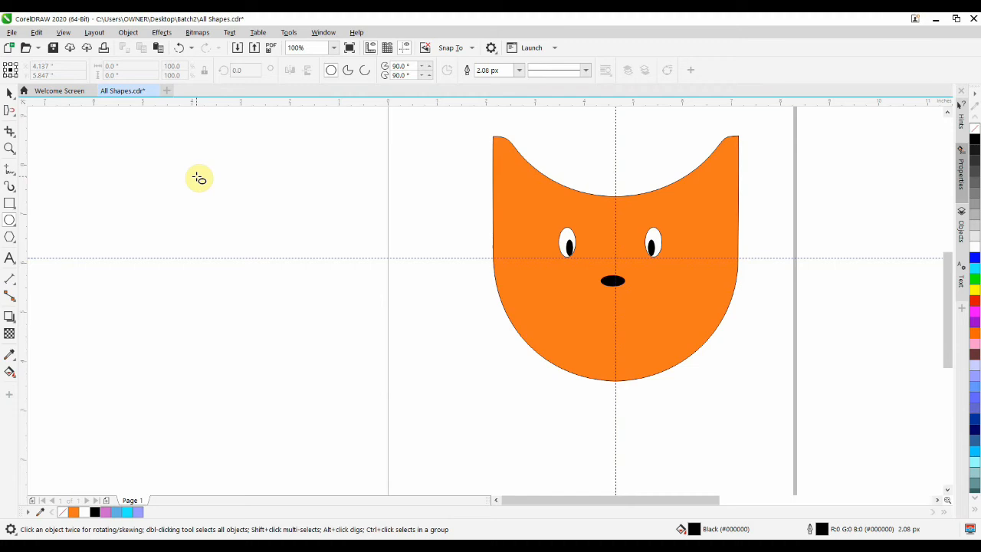
# - Draw a nearly horizontal freehand straight line about 1.35 inches long in the empty area beside the page, with a 5.0 px outline
pyautogui.click(10, 172)
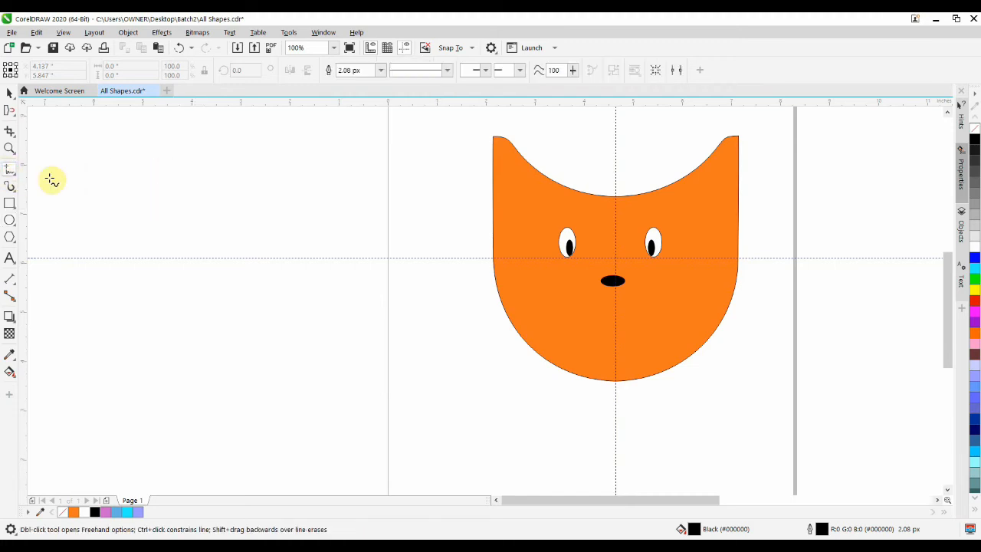
pyautogui.click(197, 184)
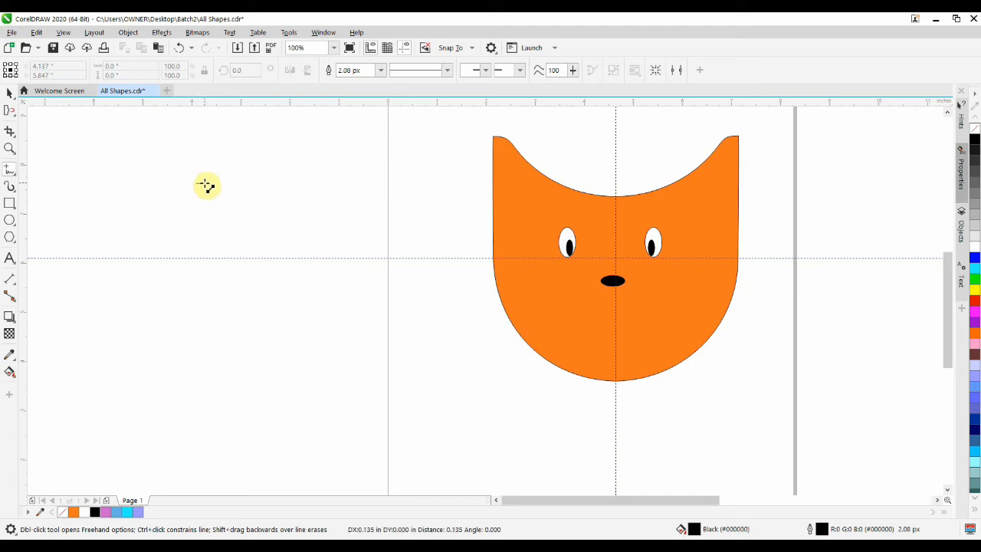
pyautogui.click(263, 184)
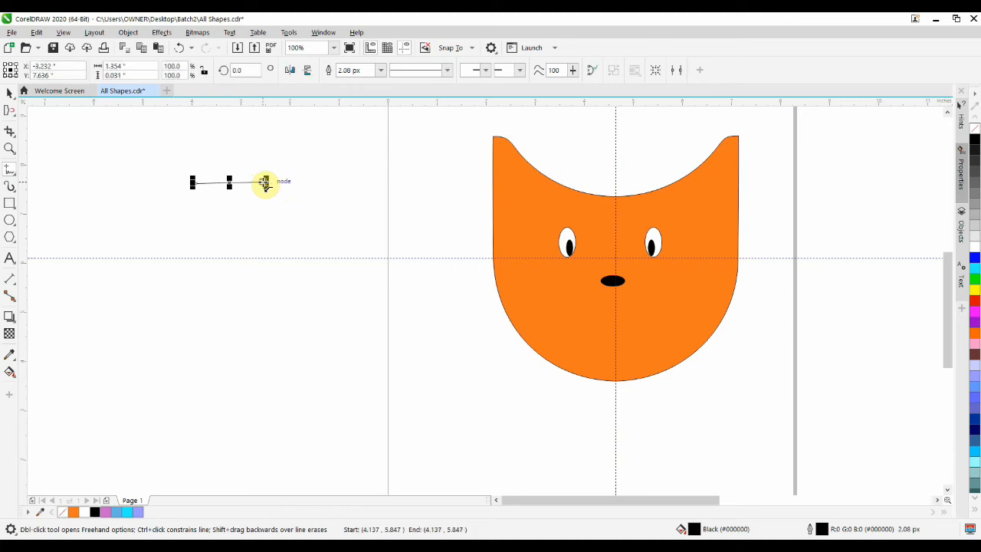
pyautogui.click(381, 70)
pyautogui.click(368, 133)
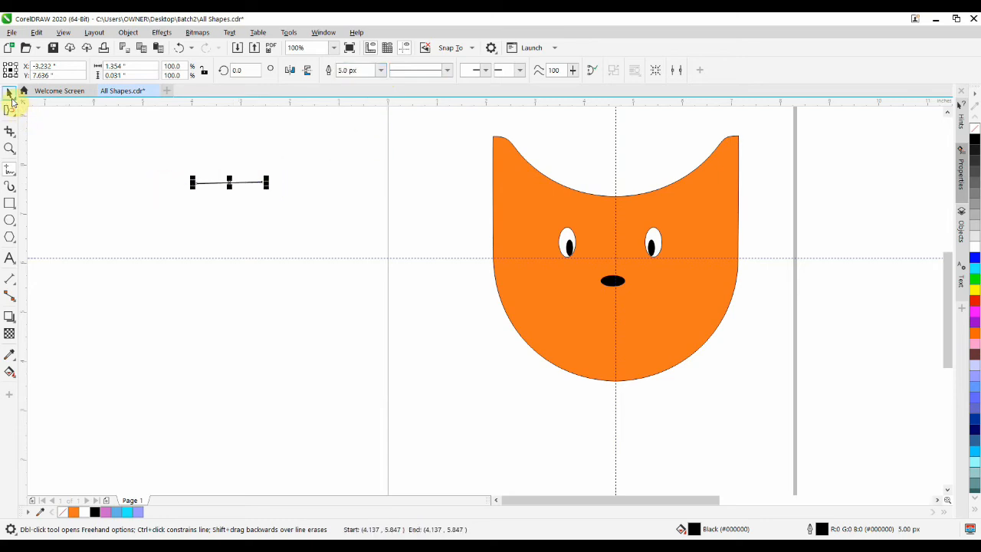
# - Set the line's rotation centre at its left end and create a copy rotated 15° upward
pyautogui.click(10, 93)
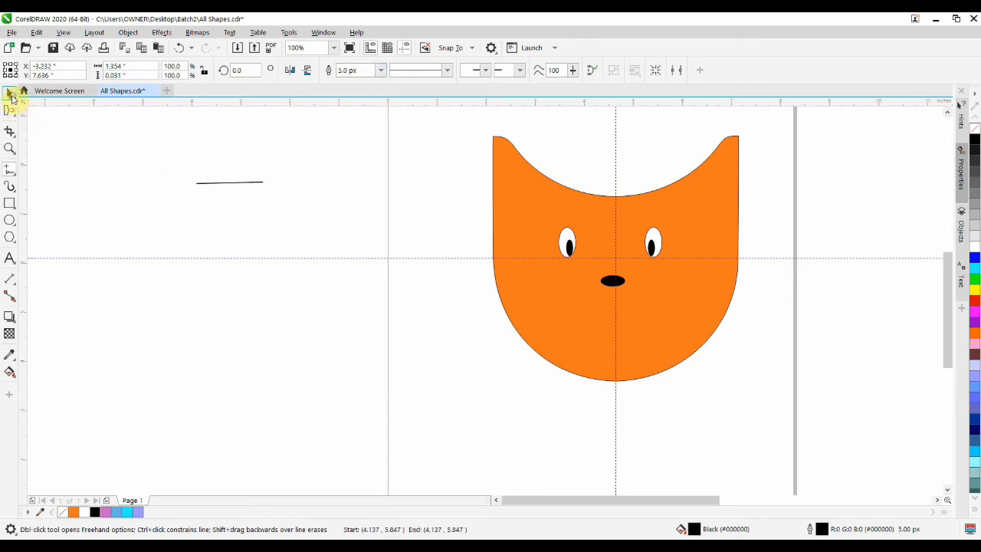
pyautogui.click(230, 181)
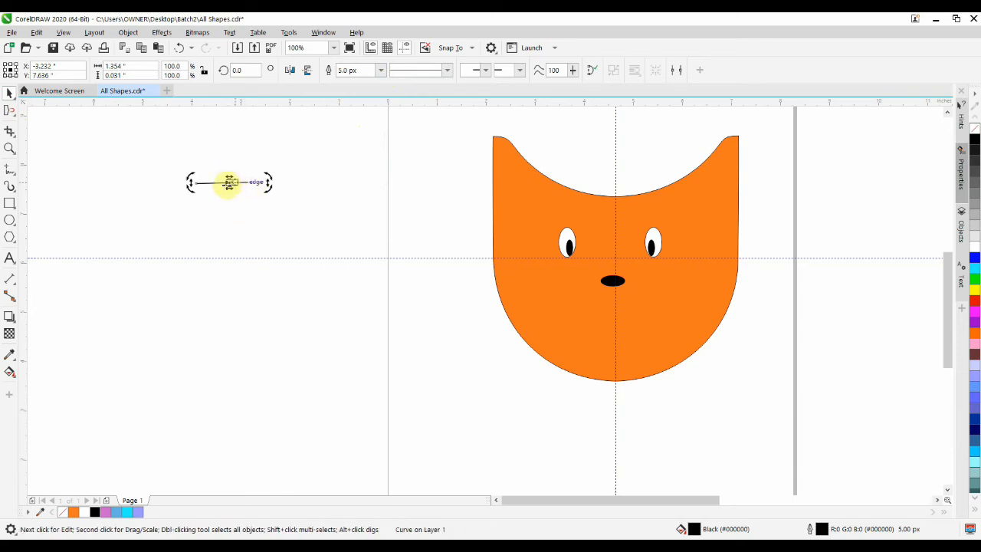
pyautogui.moveTo(231, 182); pyautogui.dragTo(196, 183)
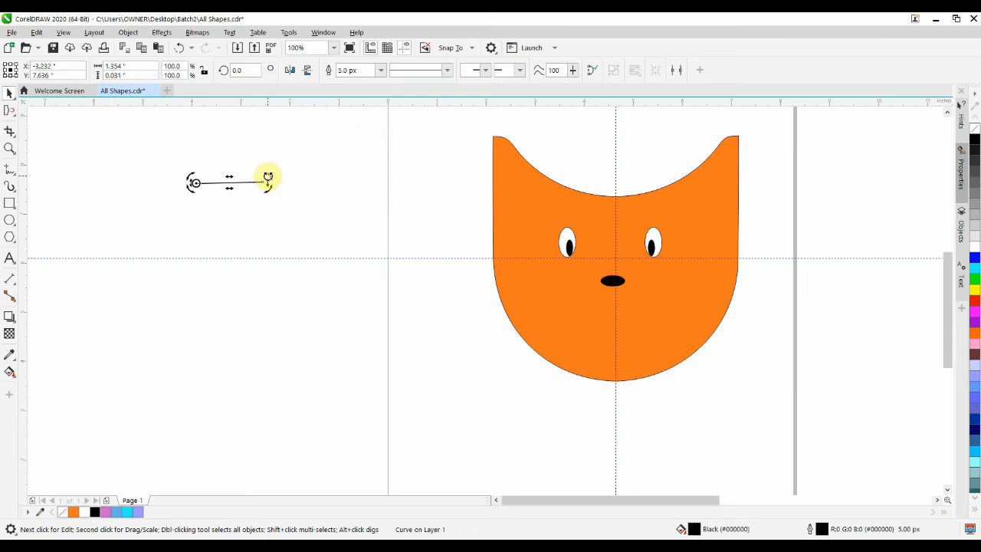
pyautogui.moveTo(268, 177)
pyautogui.mouseDown()
pyautogui.moveTo(265, 149)
pyautogui.moveTo(269, 171)
pyautogui.moveTo(270, 153)
pyautogui.moveTo(269, 171)
pyautogui.moveTo(269, 162)
pyautogui.mouseUp()
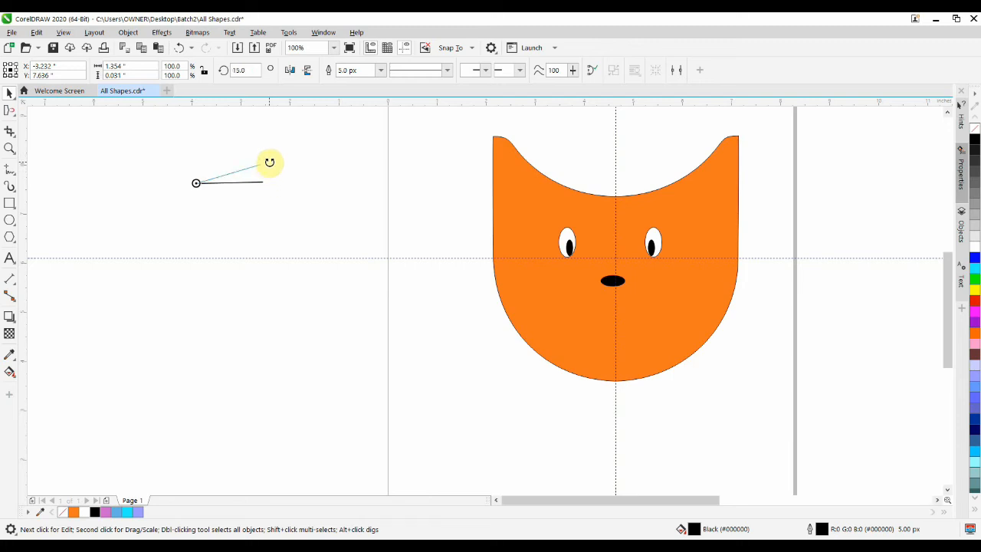
pyautogui.rightClick(269, 163)
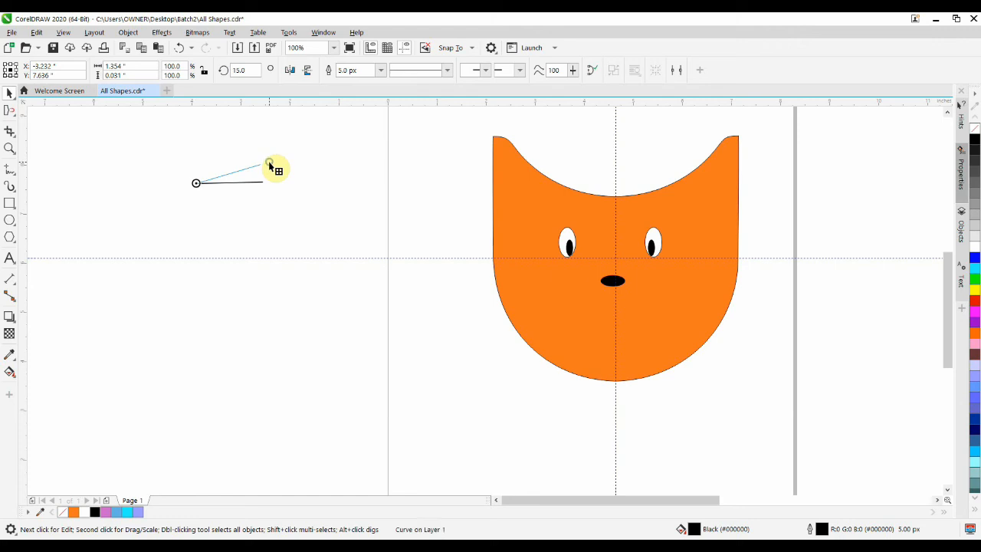
pyautogui.moveTo(270, 167); pyautogui.dragTo(268, 161)
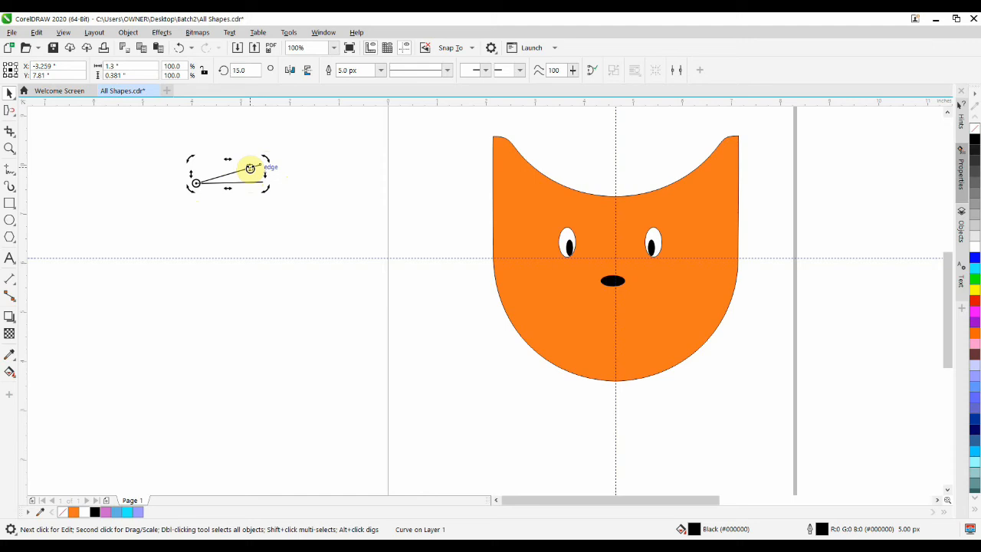
# - Create another copy of the original line rotated 15° downward (345°) about its left end
pyautogui.click(246, 195)
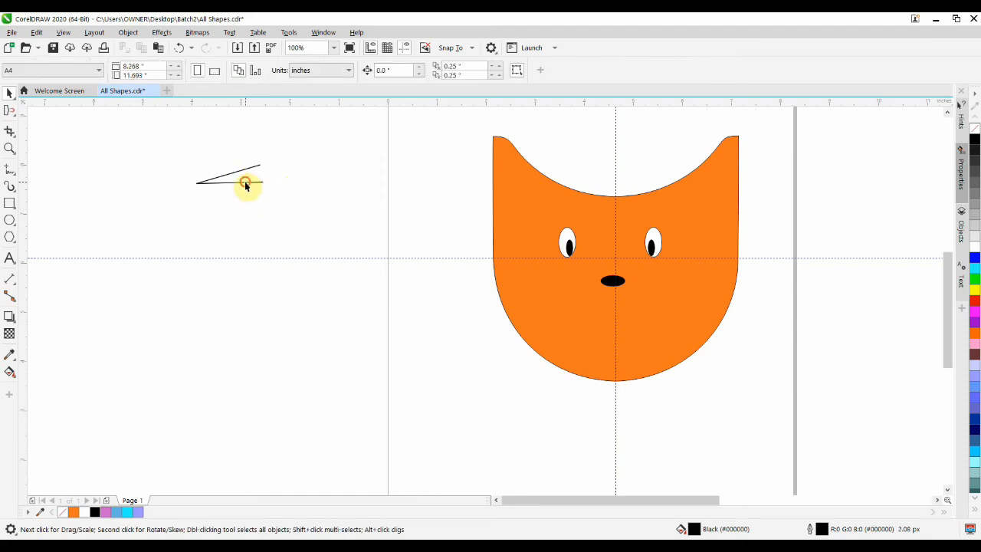
pyautogui.click(247, 184)
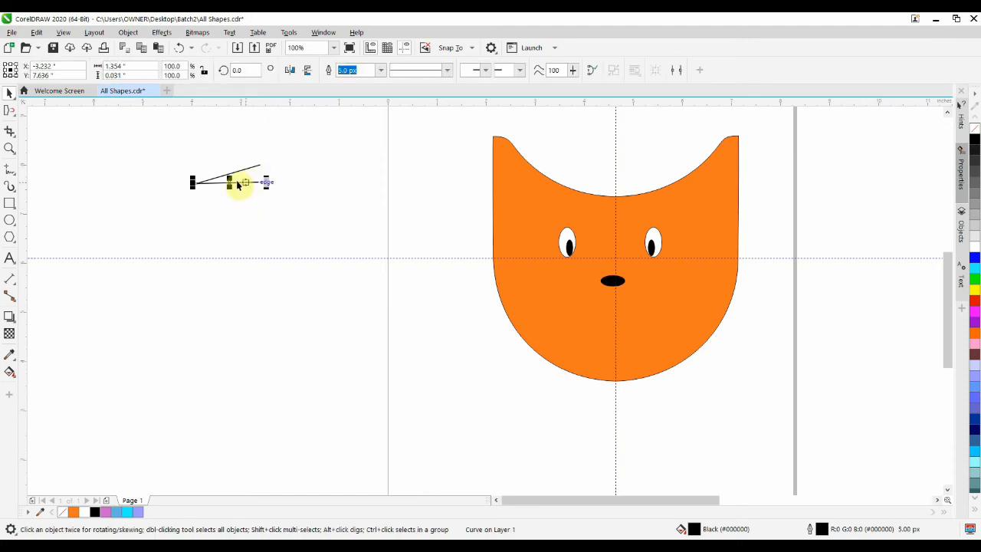
pyautogui.click(228, 182)
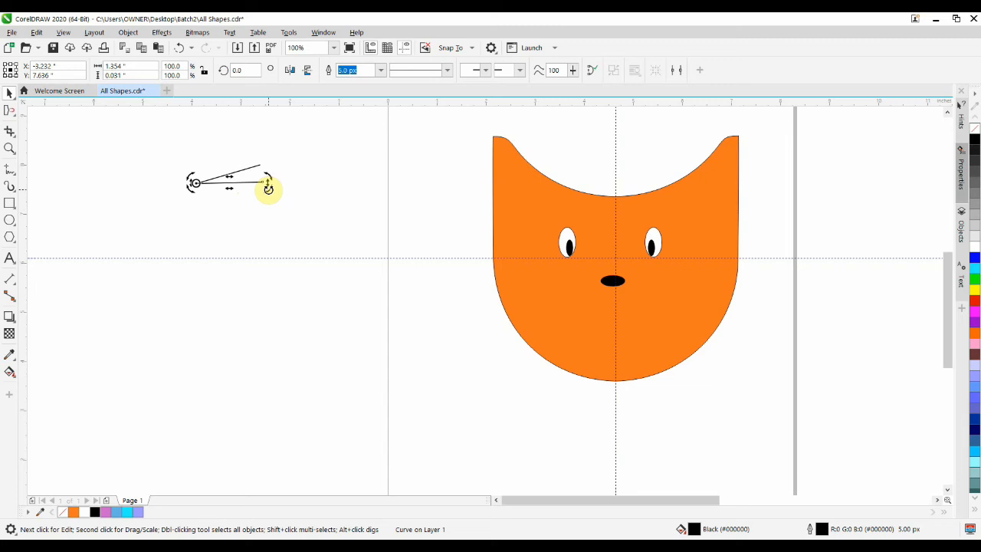
pyautogui.moveTo(267, 188); pyautogui.dragTo(270, 210)
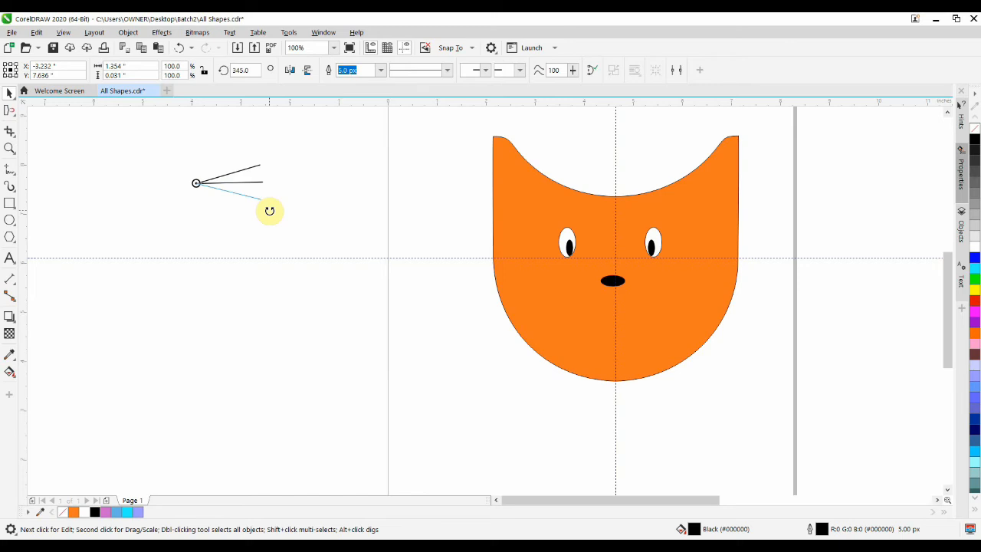
pyautogui.rightClick(270, 211)
pyautogui.moveTo(269, 213); pyautogui.dragTo(270, 215)
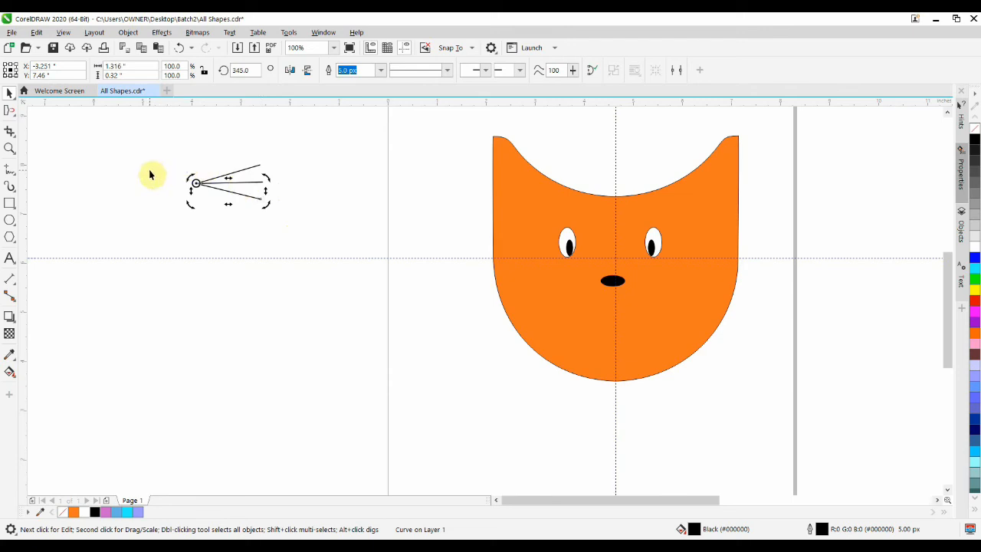
# - Group the three whisker lines and place a horizontally mirrored duplicate of the group to the left of the original
pyautogui.moveTo(164, 153); pyautogui.dragTo(287, 229)
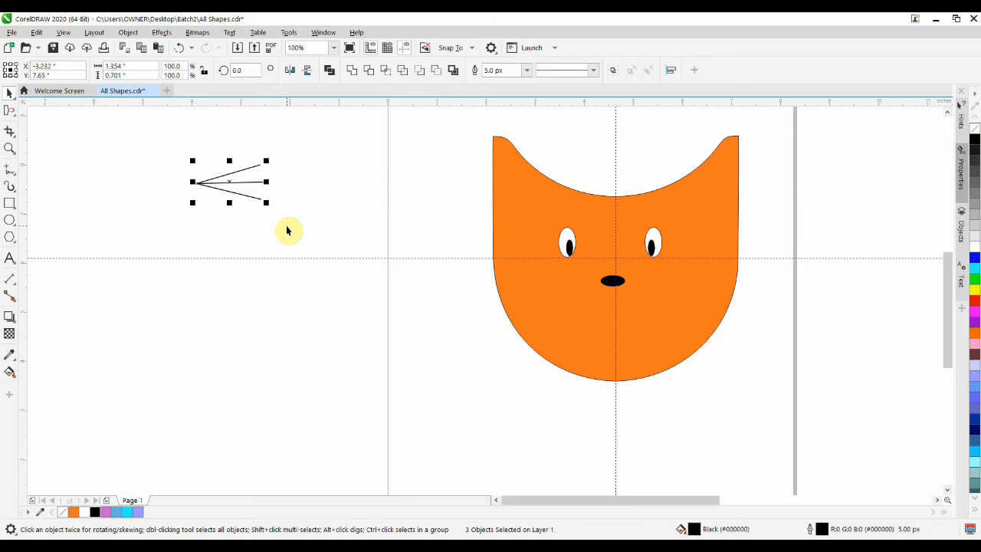
pyautogui.hotkey('ctrl', 'g')
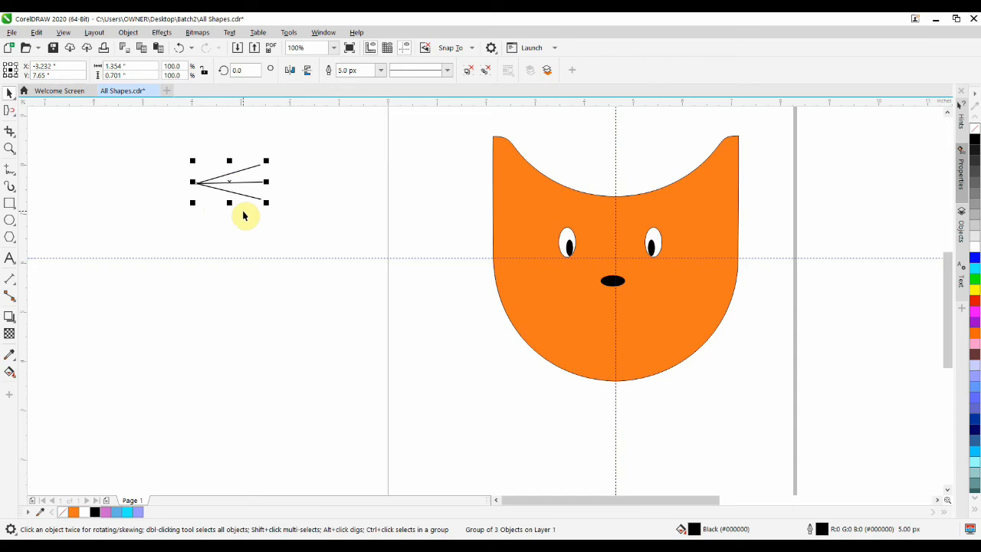
pyautogui.hotkey('ctrl', 'd')
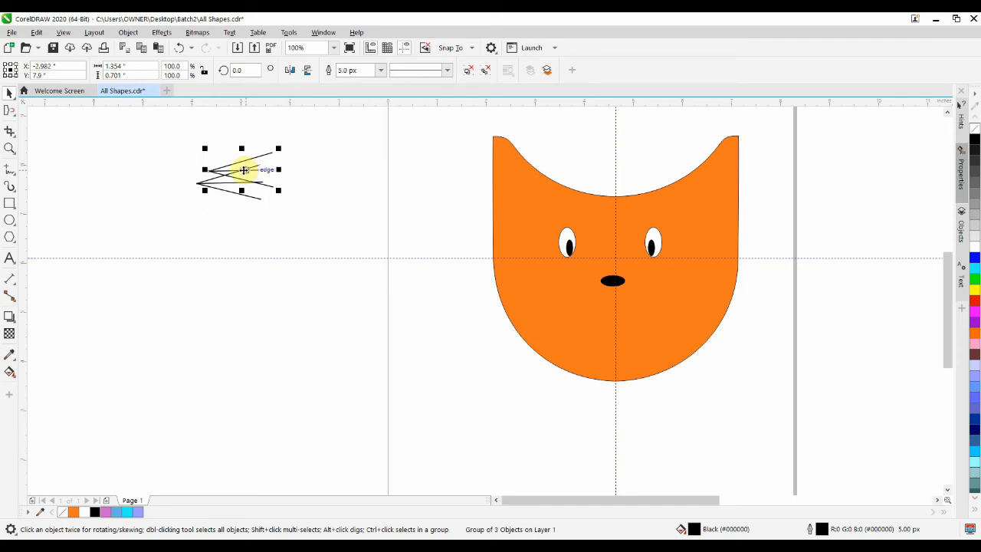
pyautogui.click(307, 70)
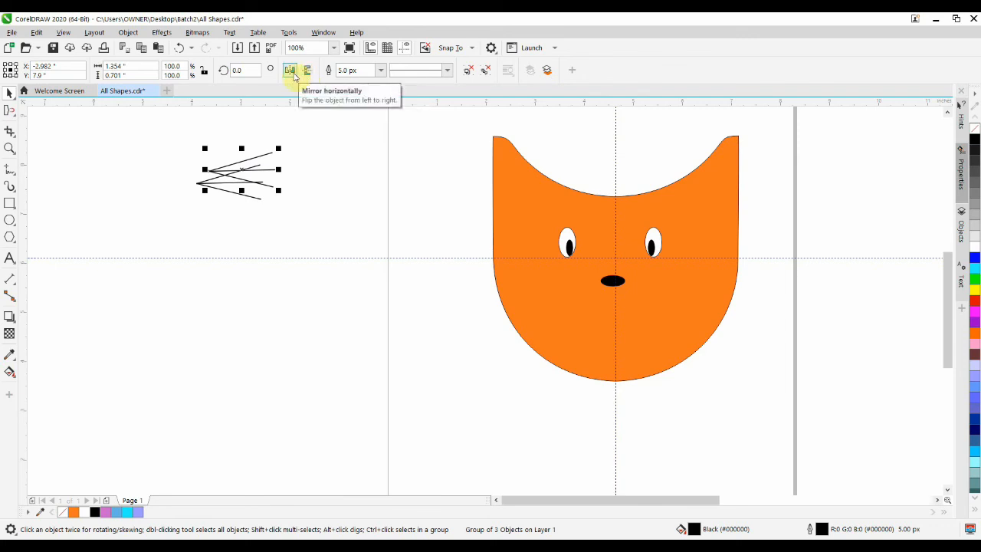
pyautogui.click(291, 72)
pyautogui.moveTo(241, 170); pyautogui.dragTo(122, 184)
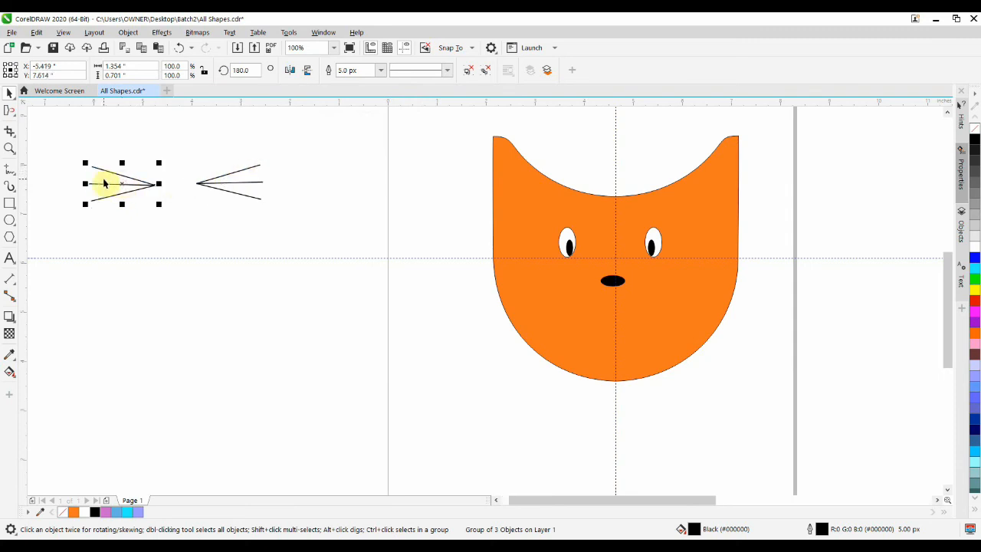
# - Move the original whisker group to the right of the cat's nose and the mirrored group to its left
pyautogui.click(220, 192)
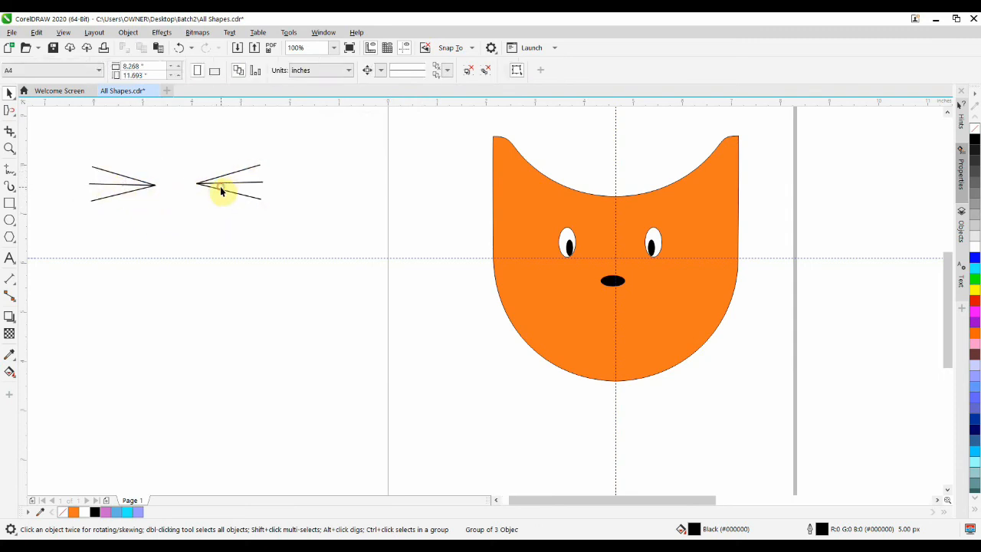
pyautogui.click(233, 185)
pyautogui.moveTo(233, 184); pyautogui.dragTo(672, 281)
pyautogui.click(109, 187)
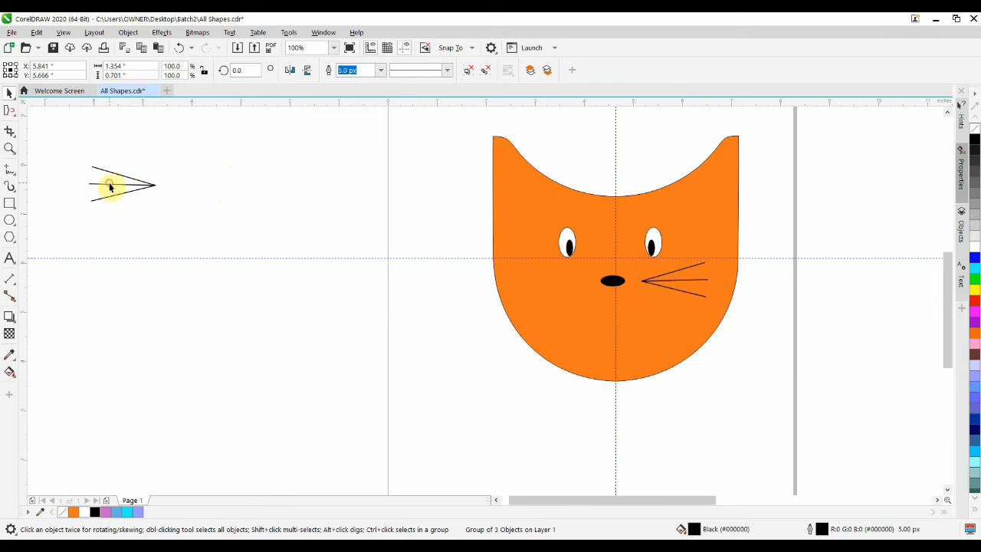
pyautogui.click(110, 186)
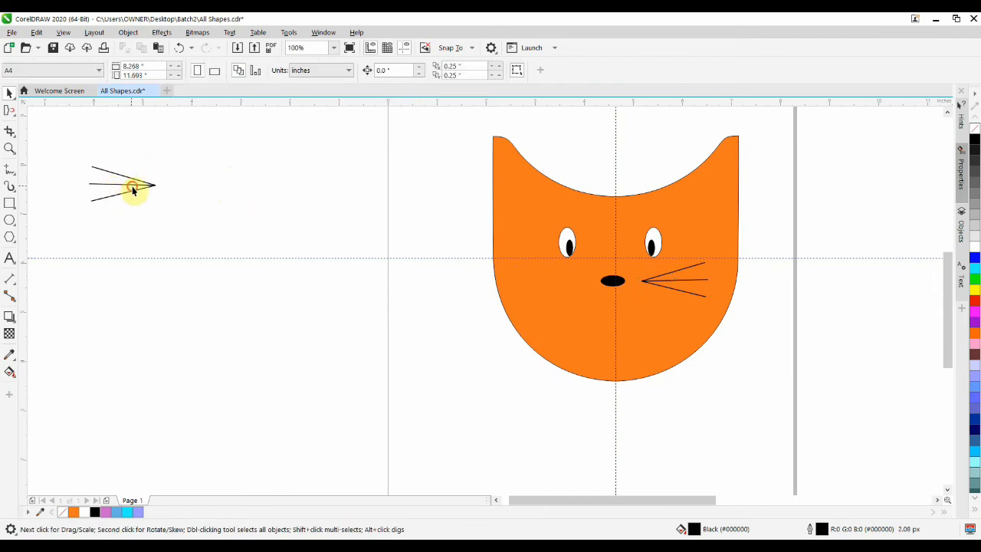
pyautogui.click(141, 188)
pyautogui.moveTo(121, 184); pyautogui.dragTo(549, 282)
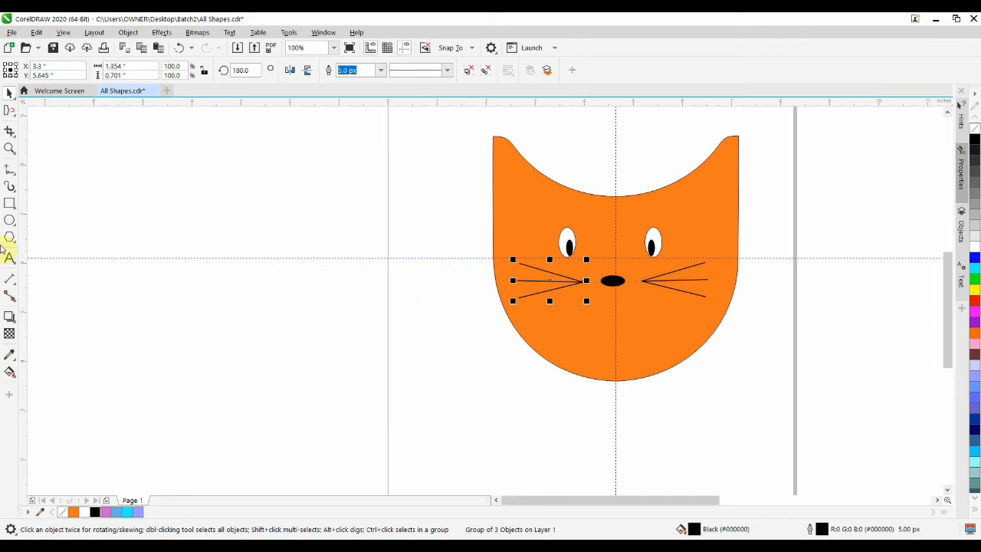
# - Draw a circle about 0.844 inches in diameter in the empty area beside the page and remove its fill
pyautogui.click(9, 221)
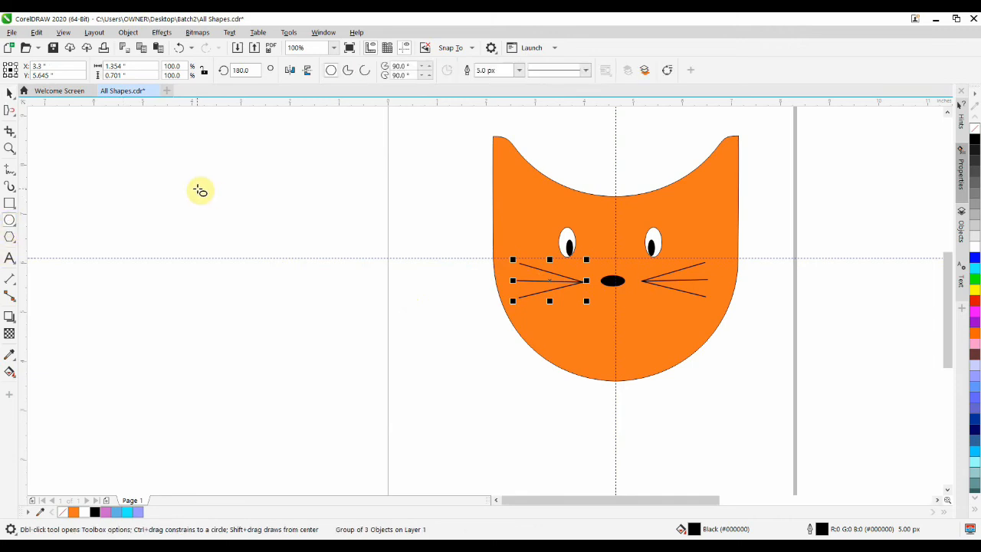
pyautogui.click(199, 190)
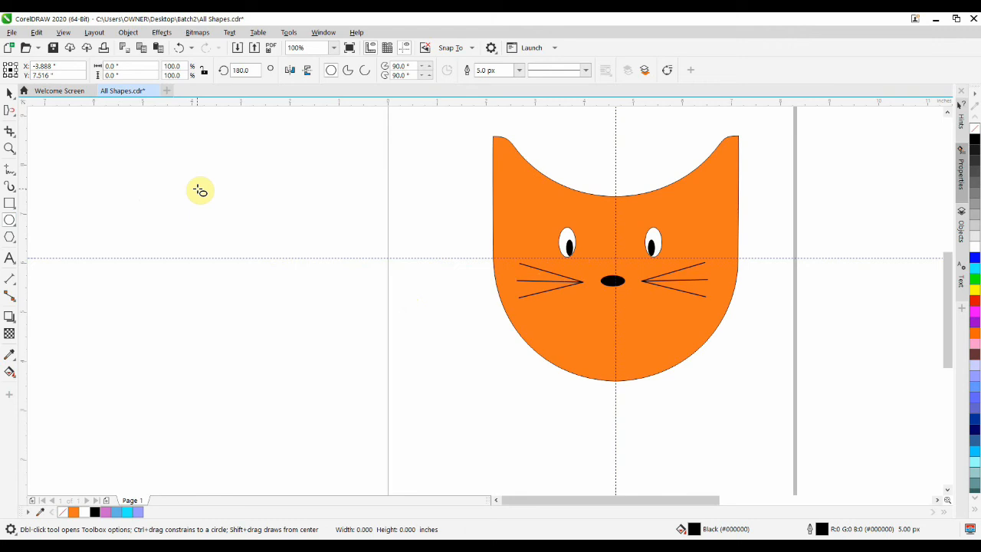
pyautogui.moveTo(198, 190); pyautogui.dragTo(240, 219)
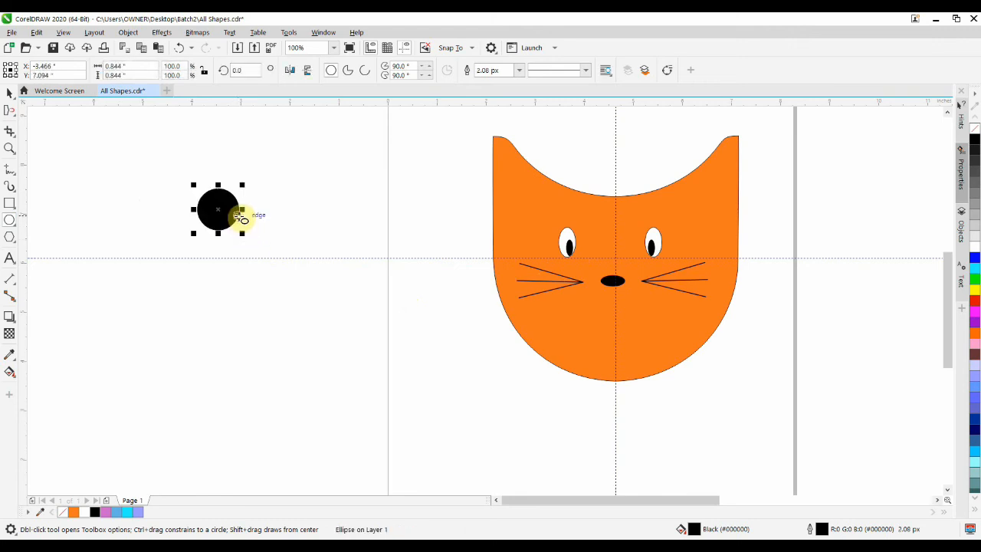
pyautogui.click(64, 514)
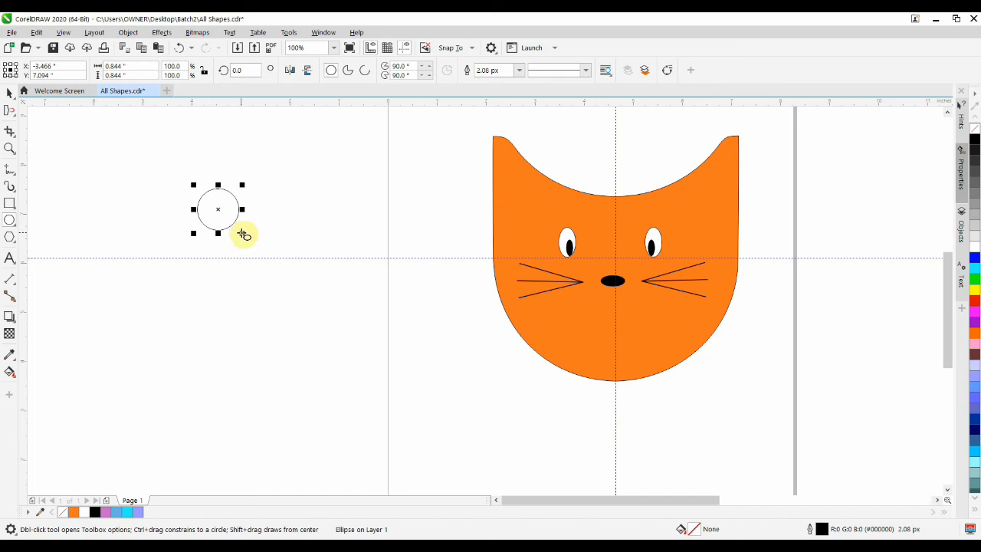
# - Turn the circle into an arc with a starting angle of 180° and ending angle of 0°, and set its outline to 5.0 px
pyautogui.click(349, 71)
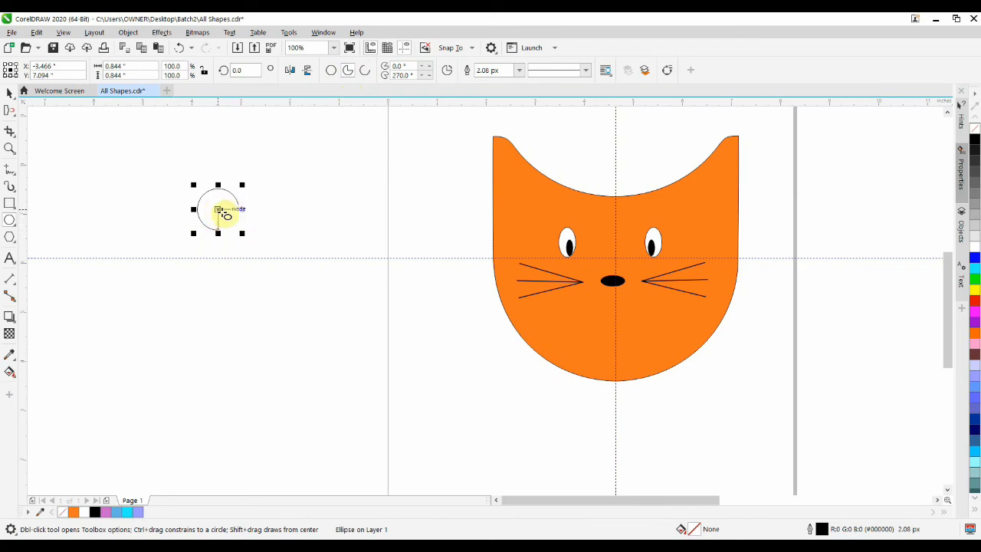
pyautogui.click(364, 75)
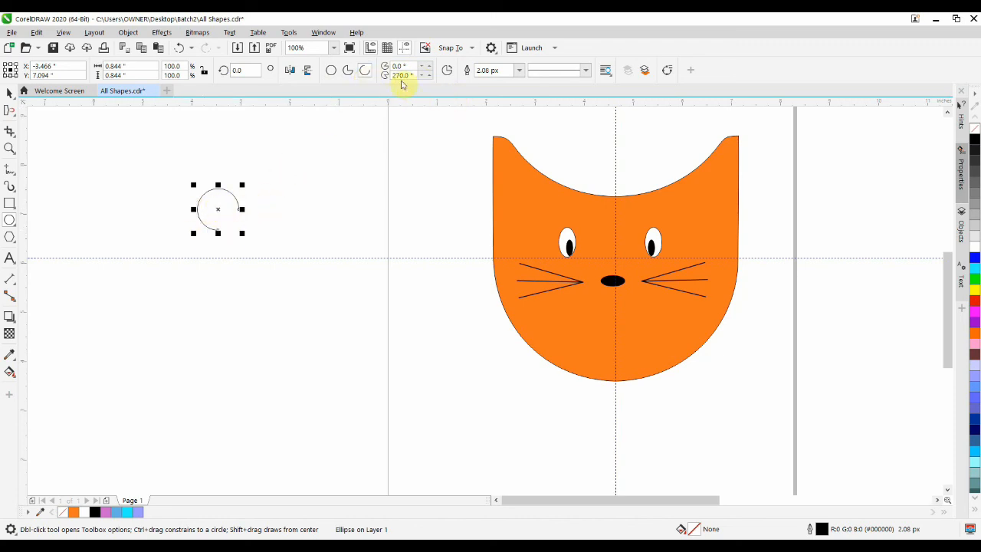
pyautogui.moveTo(410, 75); pyautogui.dragTo(387, 77)
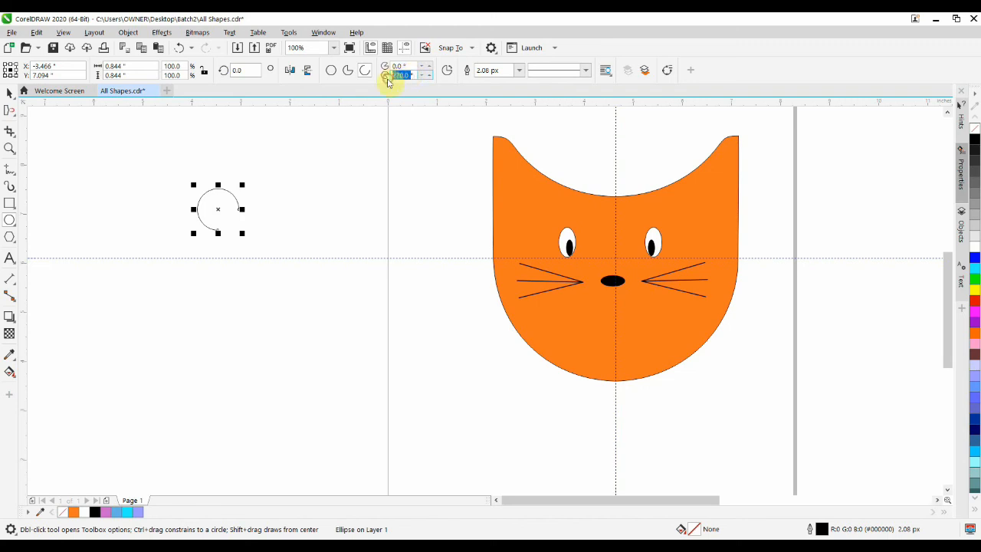
pyautogui.write('3')
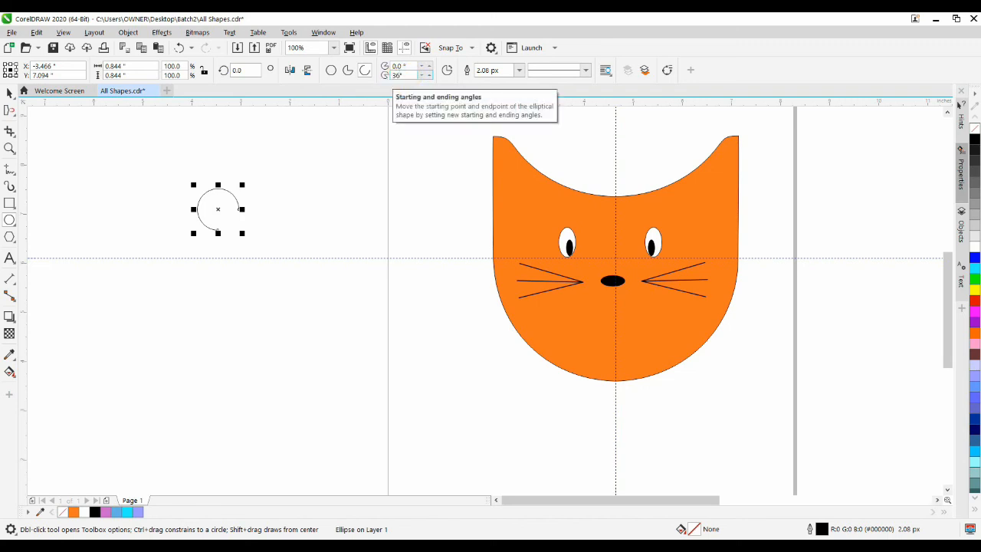
pyautogui.write('60')
pyautogui.press('Return')
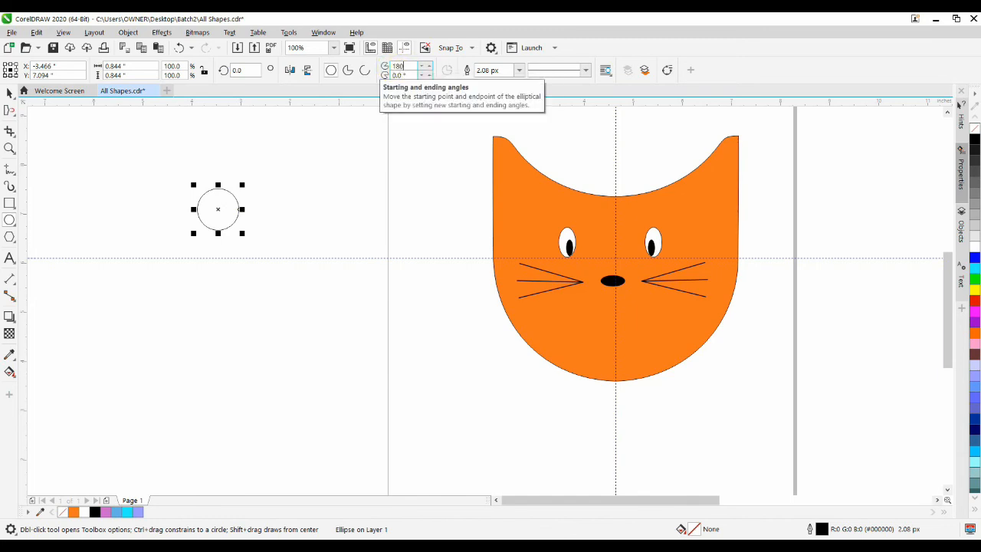
pyautogui.press('Return')
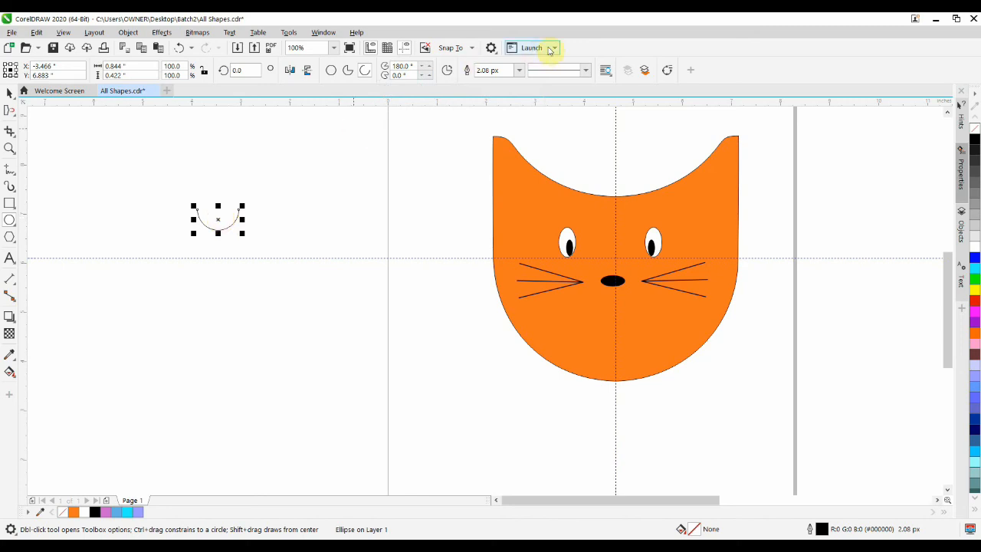
pyautogui.click(520, 71)
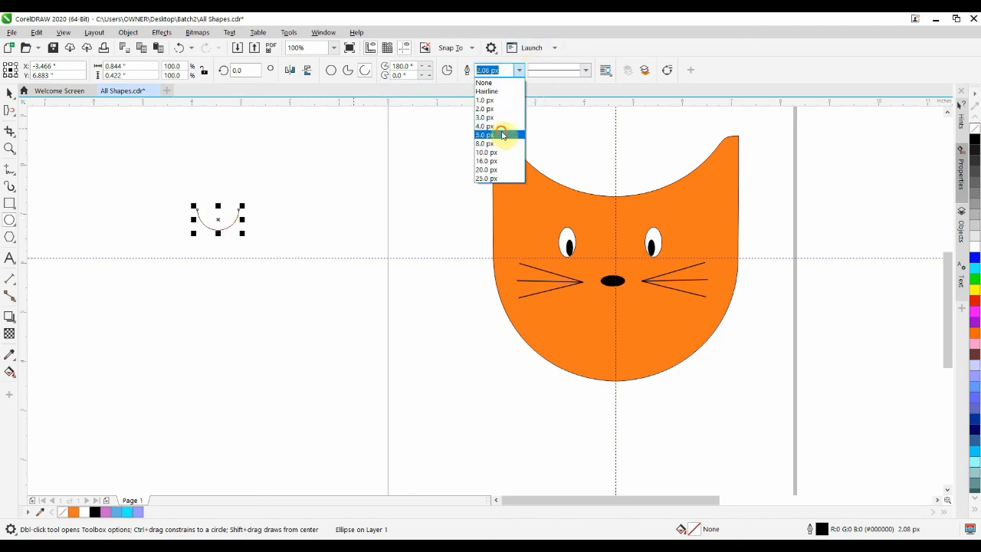
pyautogui.click(502, 135)
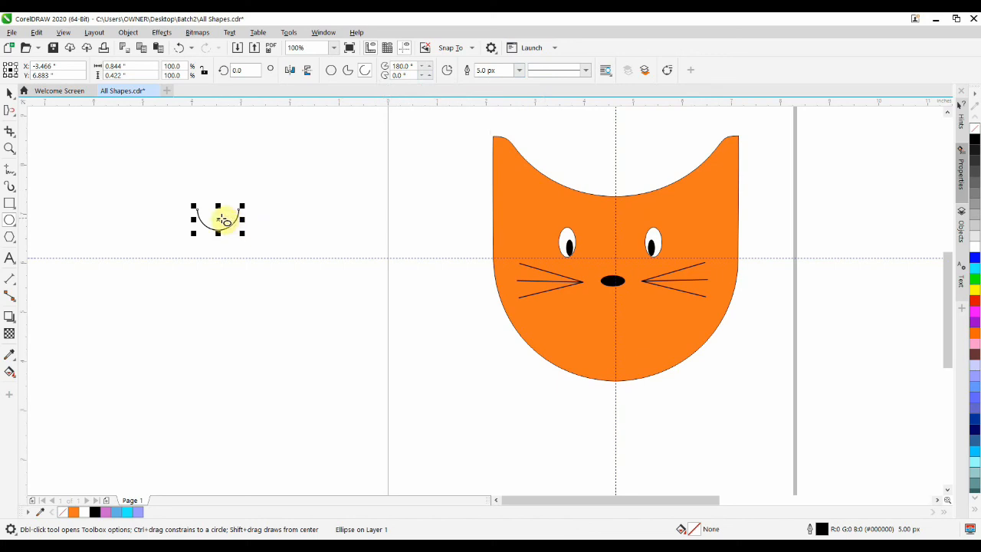
# - Place the arc centred below the cat's nose as its mouth, and group all the parts of the cat face
pyautogui.moveTo(219, 220); pyautogui.dragTo(614, 310)
pyautogui.click(394, 341)
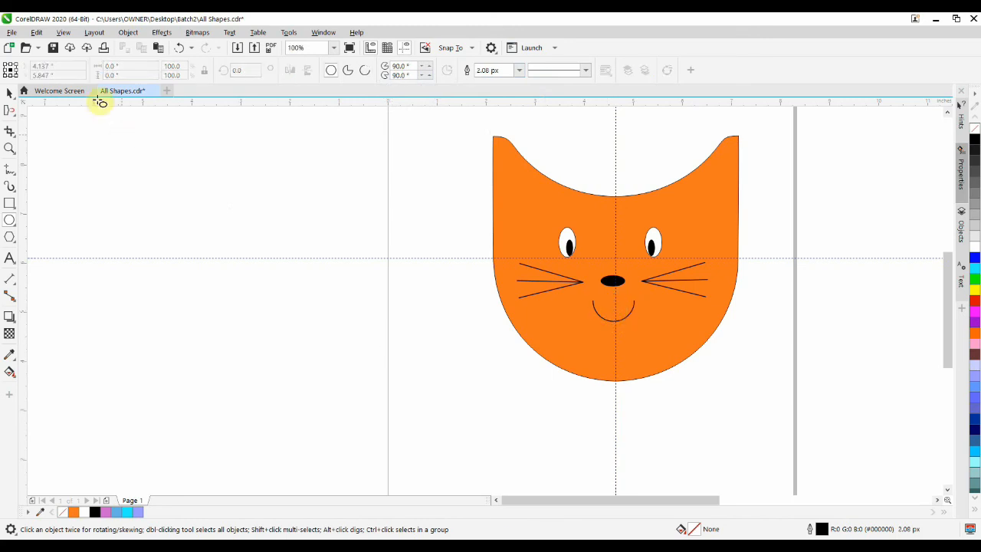
pyautogui.click(10, 94)
pyautogui.moveTo(436, 123); pyautogui.dragTo(778, 401)
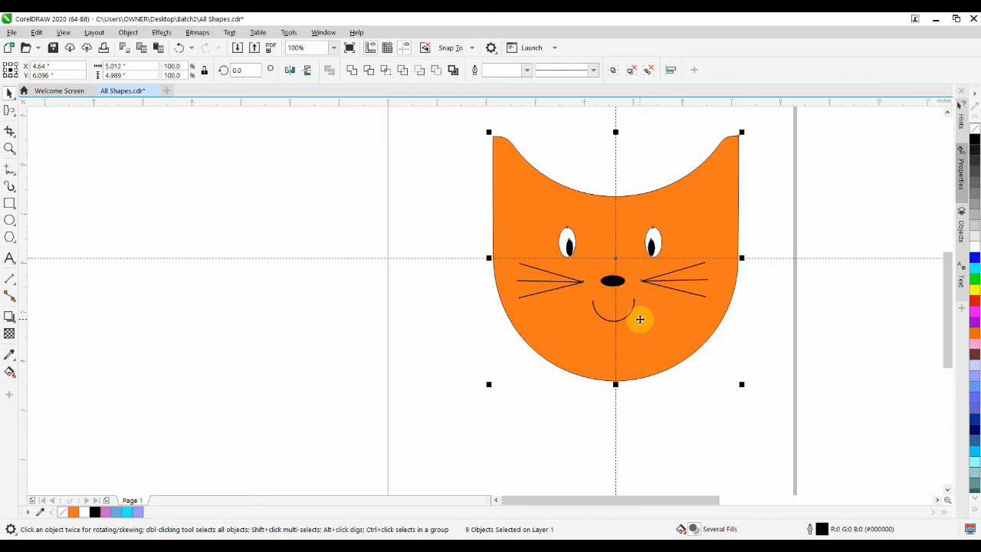
pyautogui.moveTo(453, 120); pyautogui.dragTo(781, 410)
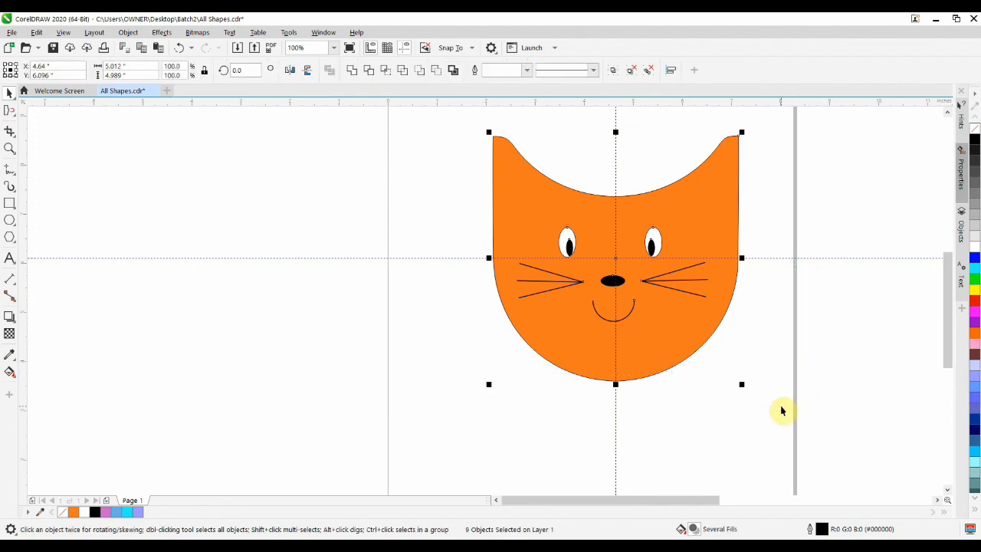
pyautogui.hotkey('ctrl', 'g')
pyautogui.click(705, 412)
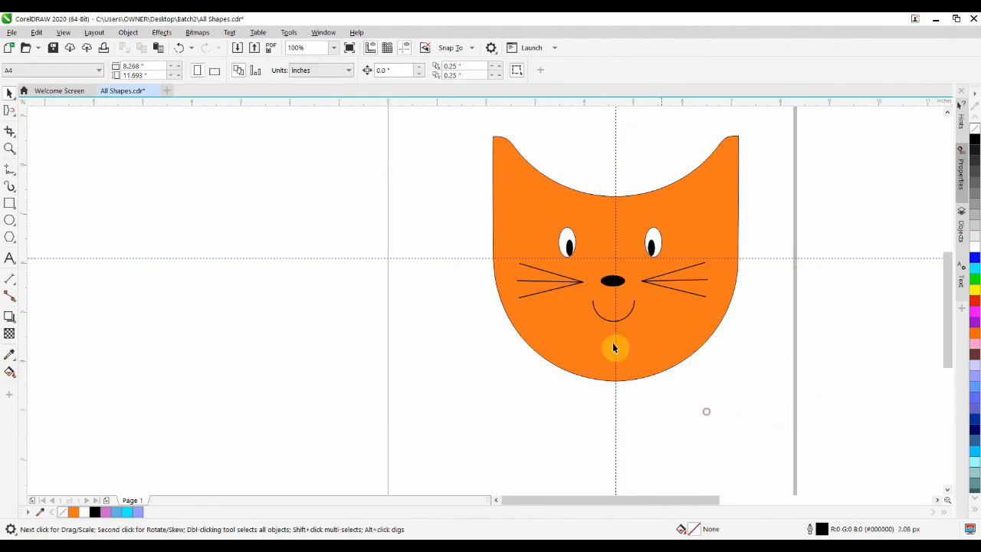
# - Move the grouped cat face off the page into the empty area to the left of the page
pyautogui.moveTo(612, 287); pyautogui.dragTo(470, 308)
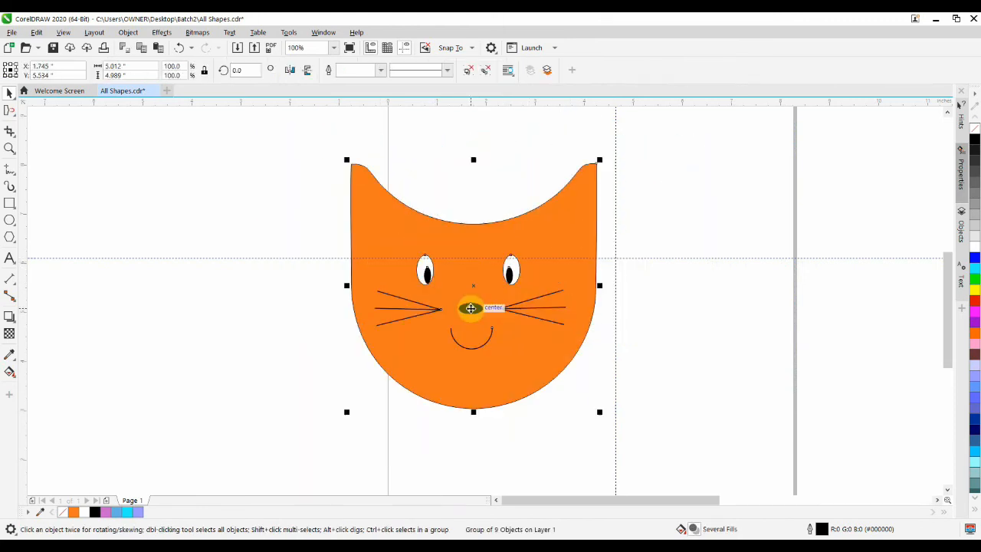
pyautogui.moveTo(422, 263); pyautogui.dragTo(531, 244)
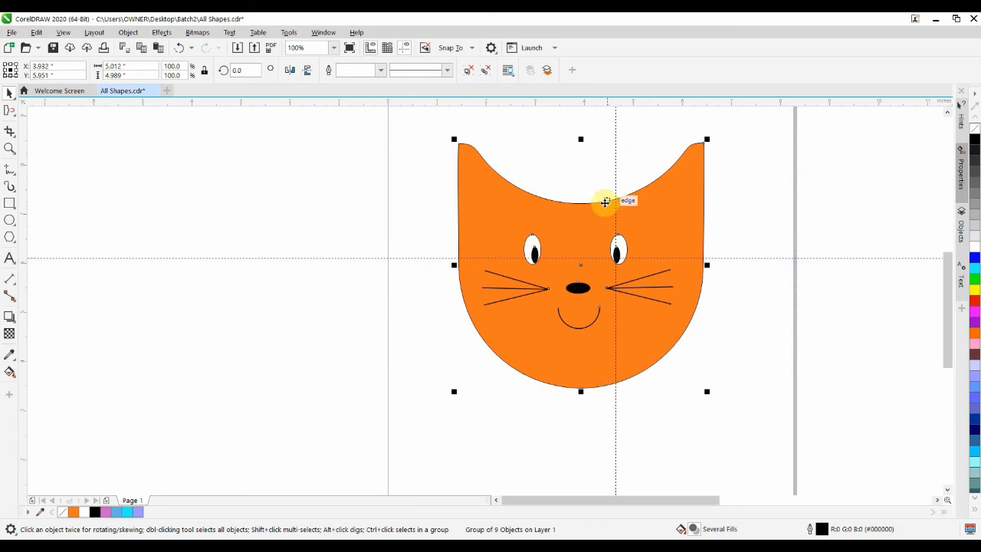
pyautogui.moveTo(580, 230); pyautogui.dragTo(235, 222)
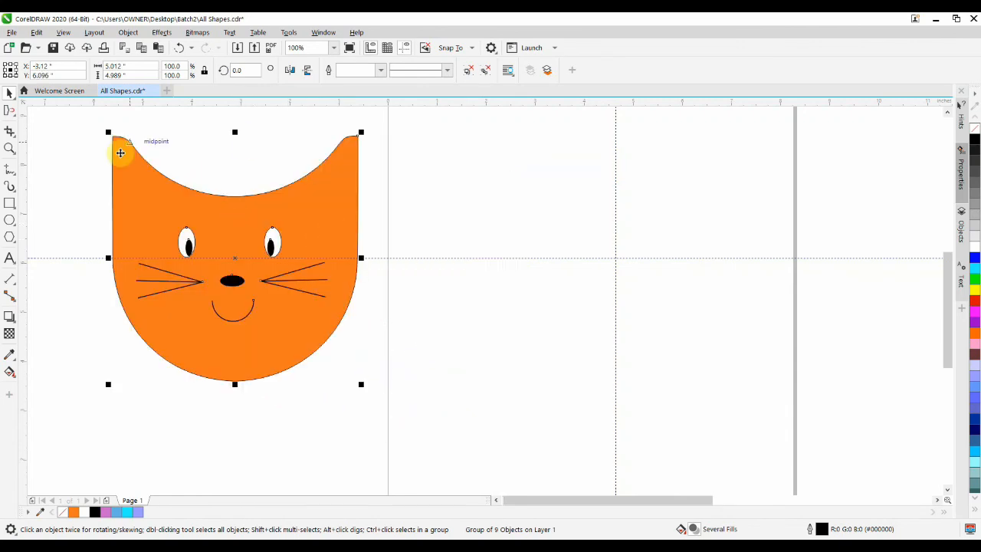